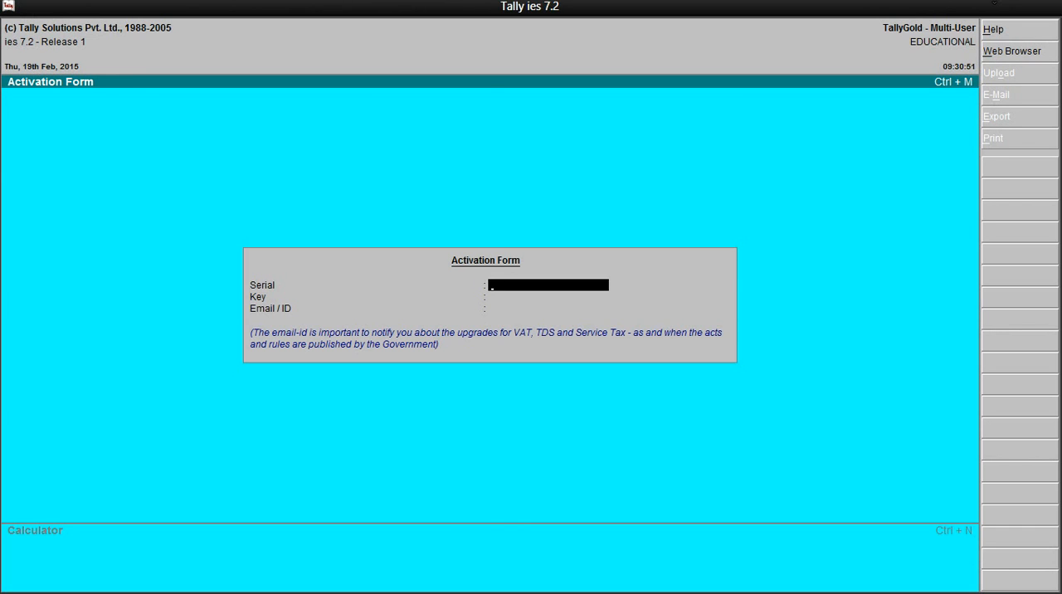
- Skip the activation form and start a new company named ABC Lmtd, leaving the address and tax number fields empty
key("Escape")
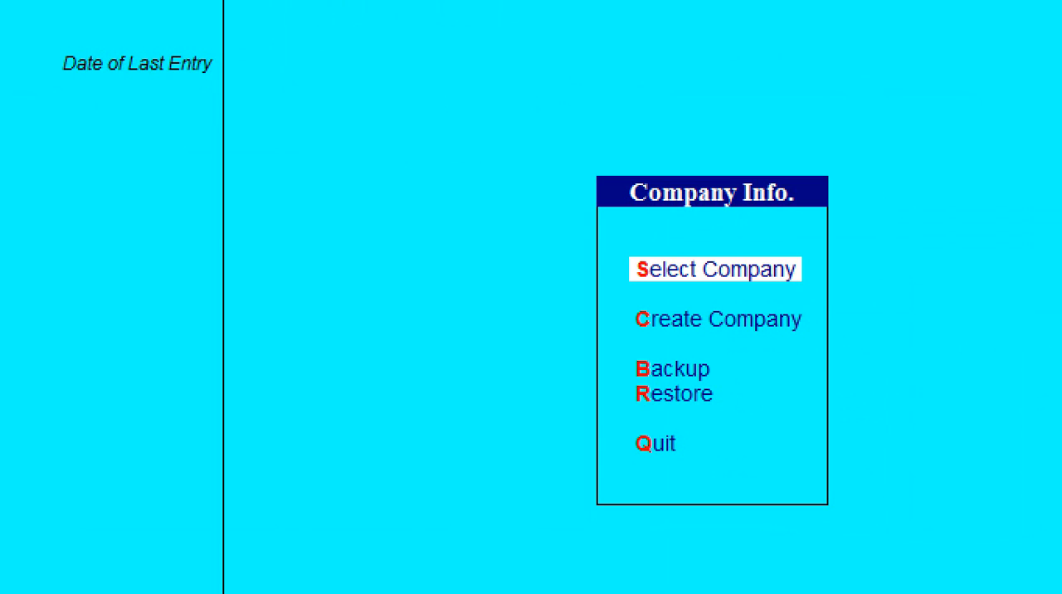
key("Down")
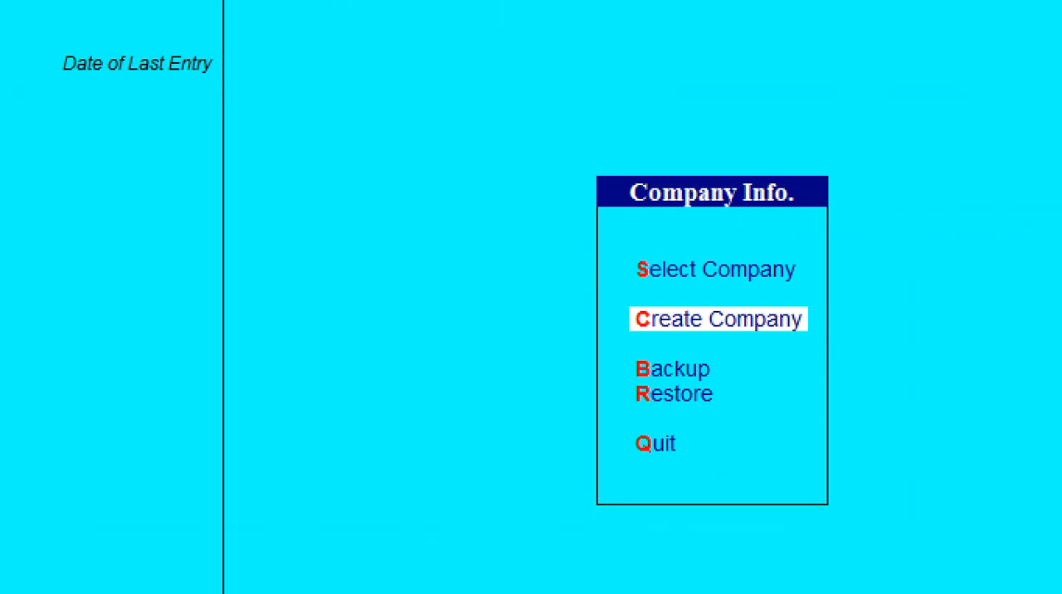
key("Return")
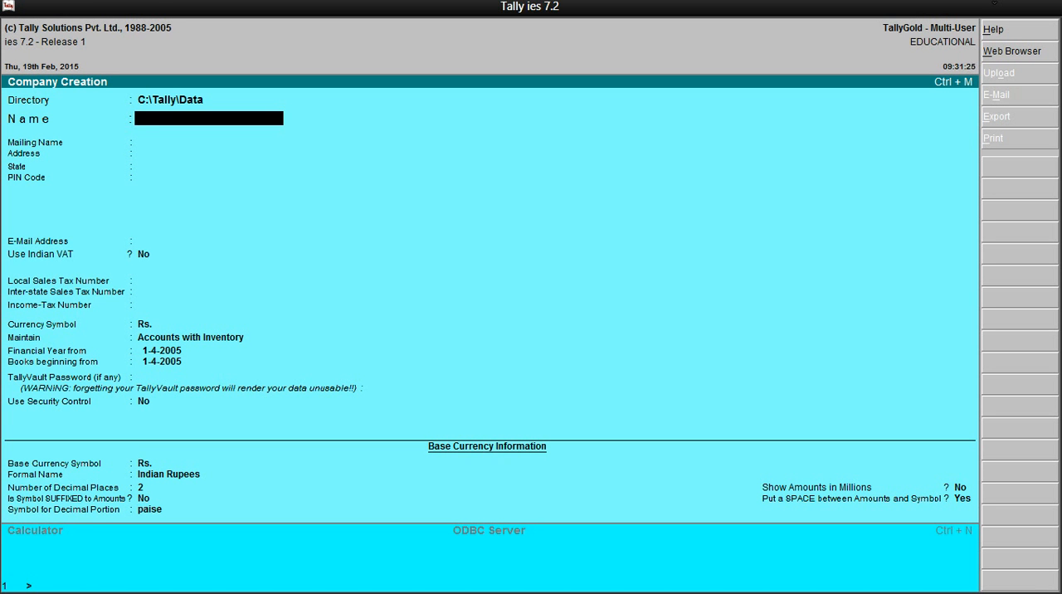
type("ABC Lmtd")
key("Return")
key("Return")
key("Return")
key("Return")
key("Return")
- Keep Rs. as the currency symbol and set the company to maintain Accounts Only
key("Return")
key("Return")
key("Return")
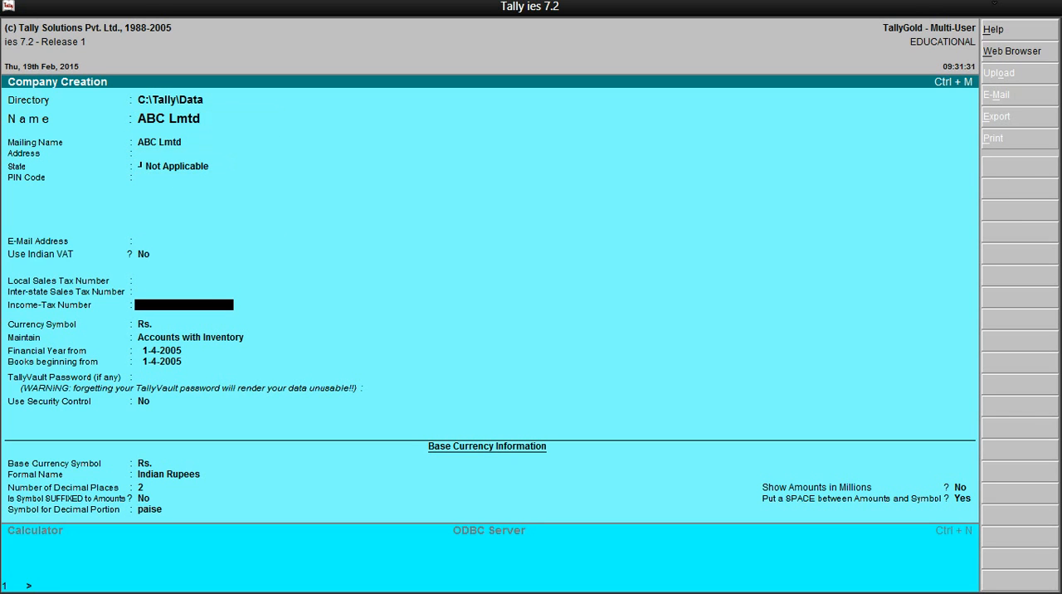
key("Return")
key("Return")
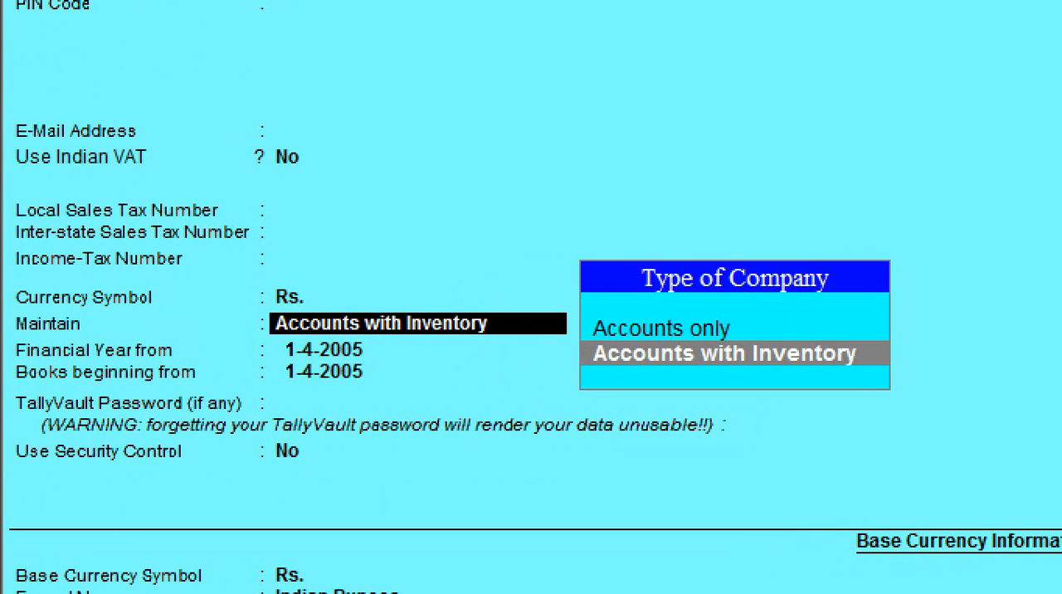
key("Up")
key("Return")
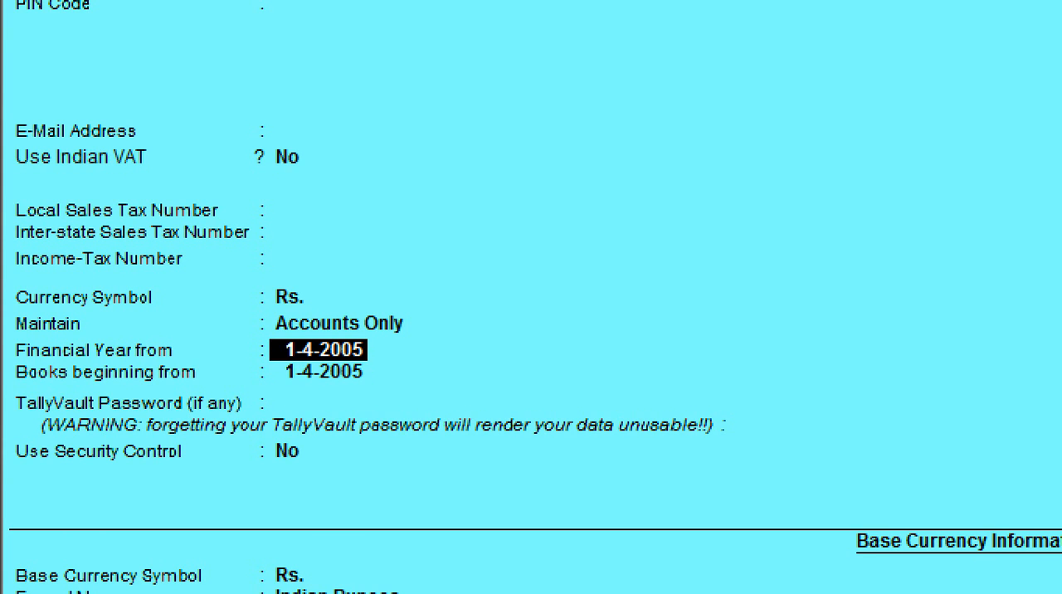
- Set the company's financial year to start from 1-4-2003
type("1")
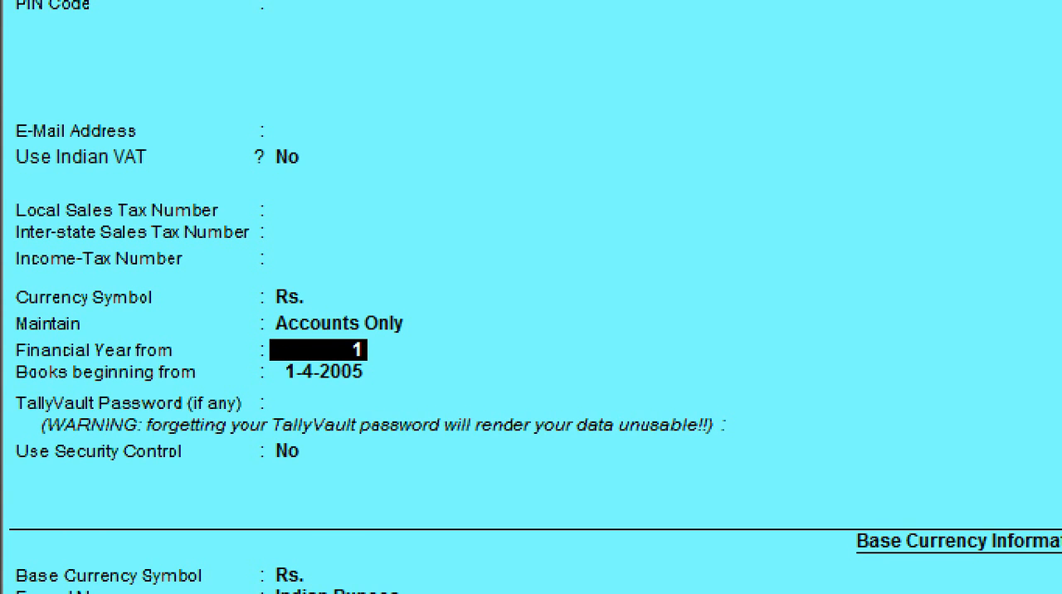
type("-4-2003")
key("Return")
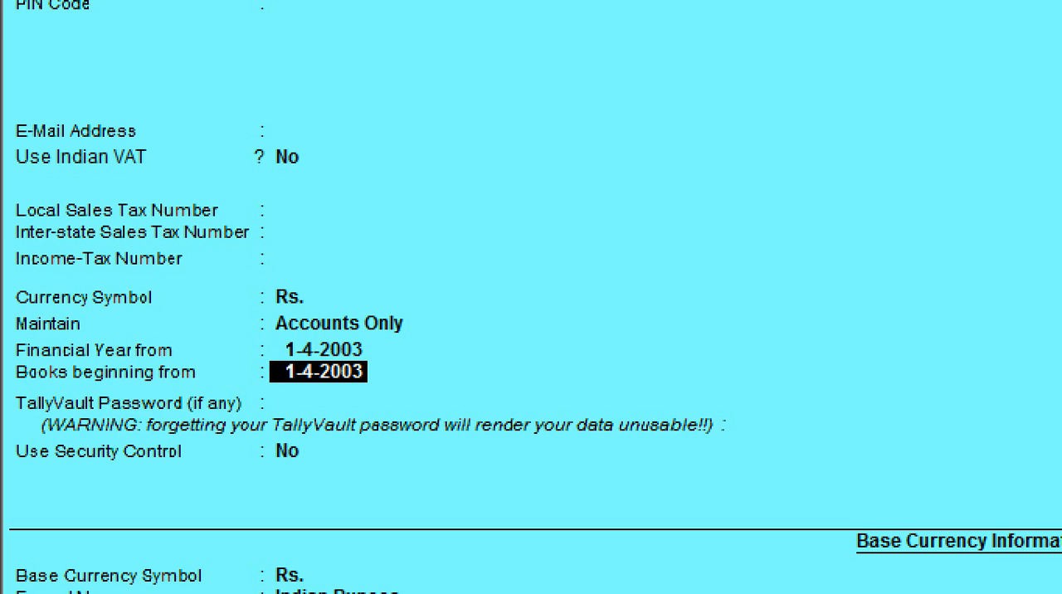
- Set the financial year and books beginning date to 1-4-2002, leave the TallyVault password empty and accept the new company
key("Up")
type("1-4-2002")
key("Return")
key("Return")
key("Return")
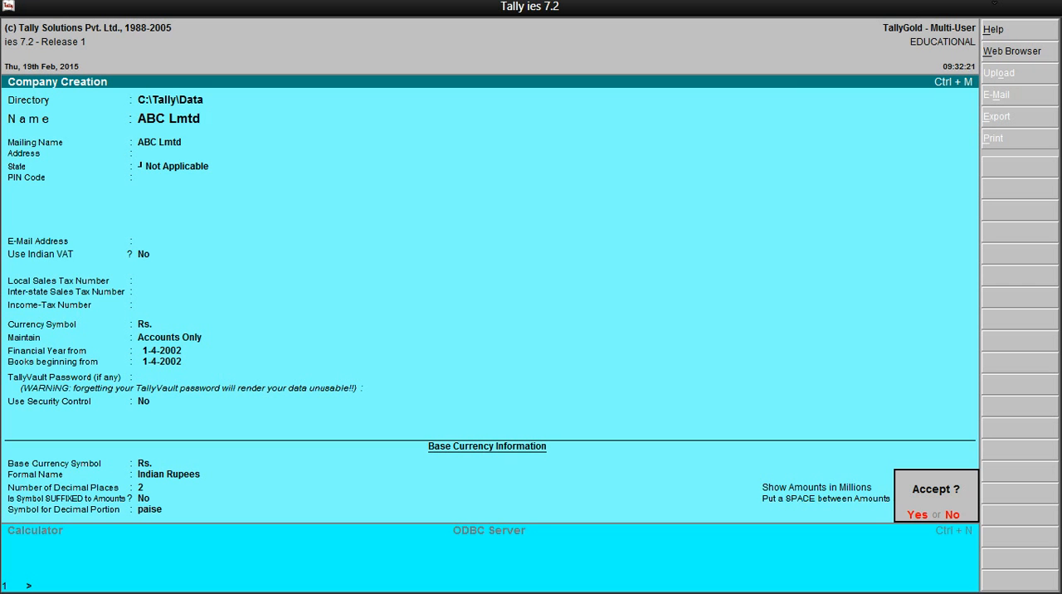
key("y")
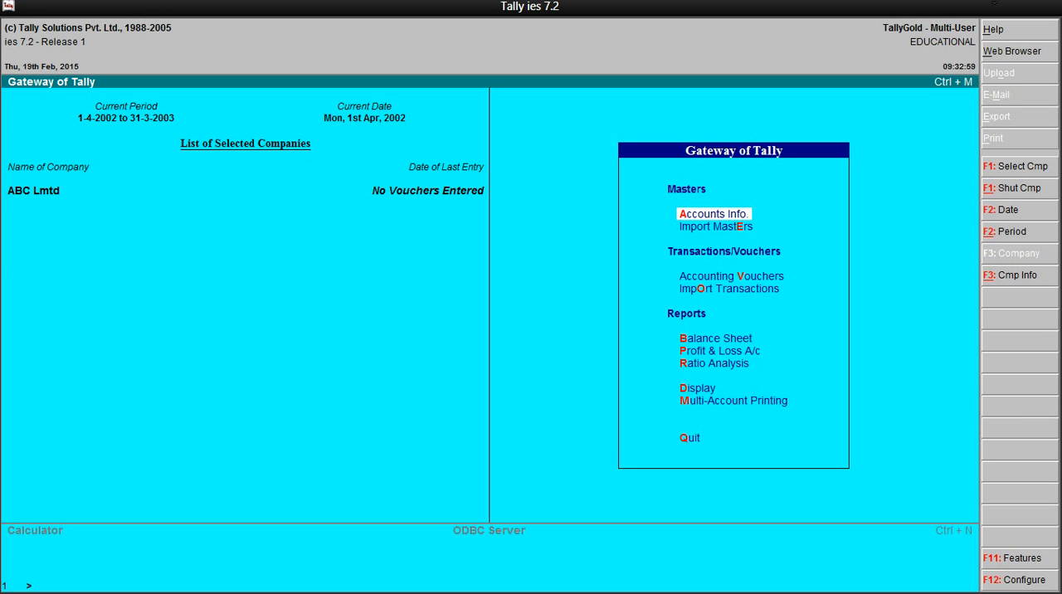
- Enable Maintain Cost Centres in the company features, keeping the multi-currency, budget, TDS and bill-wise settings as they are
key("F11")
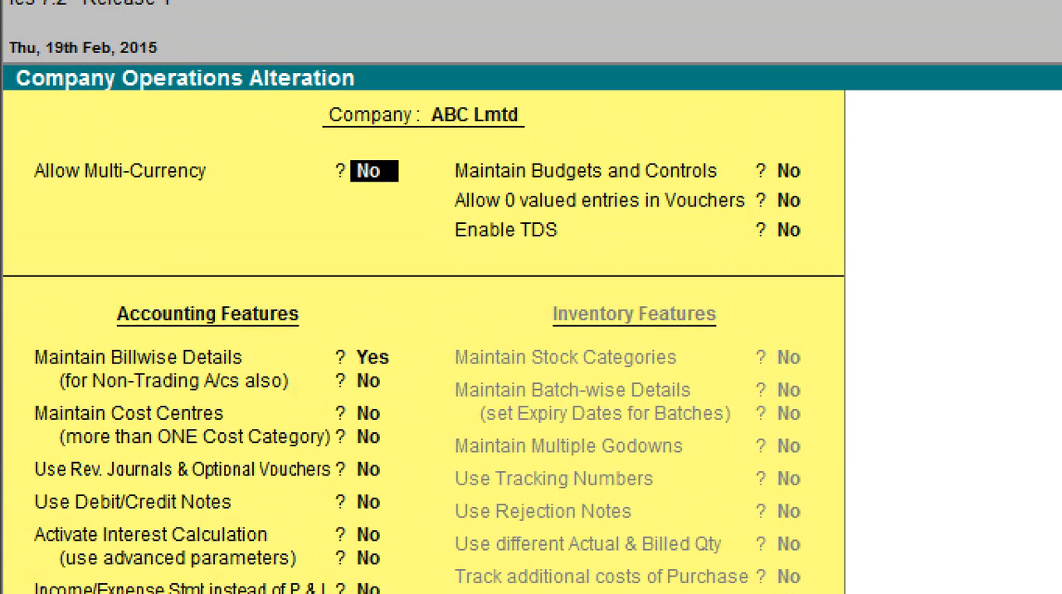
key("space")
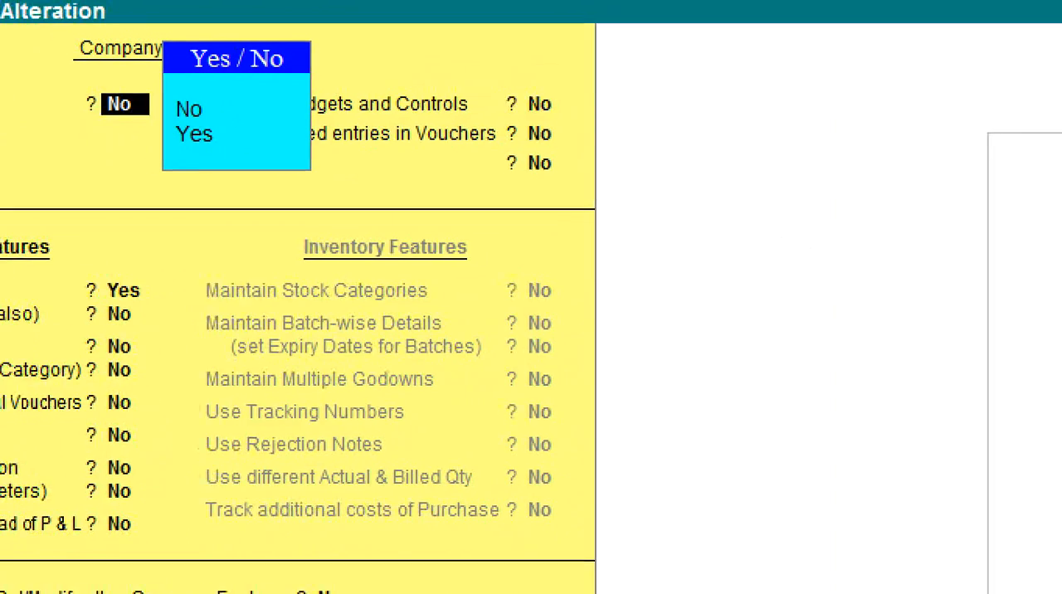
key("Return")
key("Return")
key("Return")
key("Return")
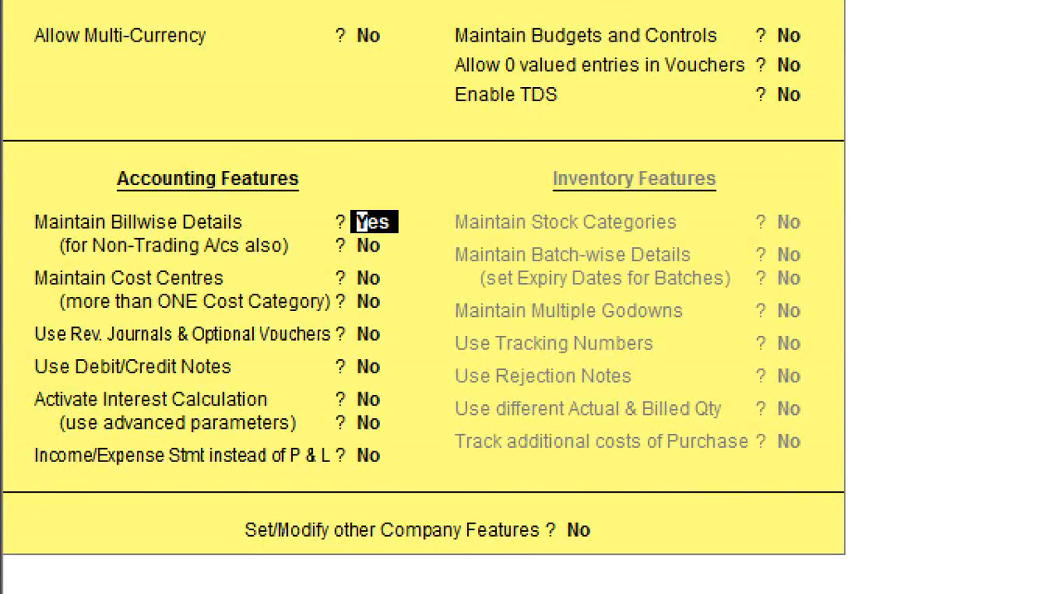
key("Return")
key("Return")
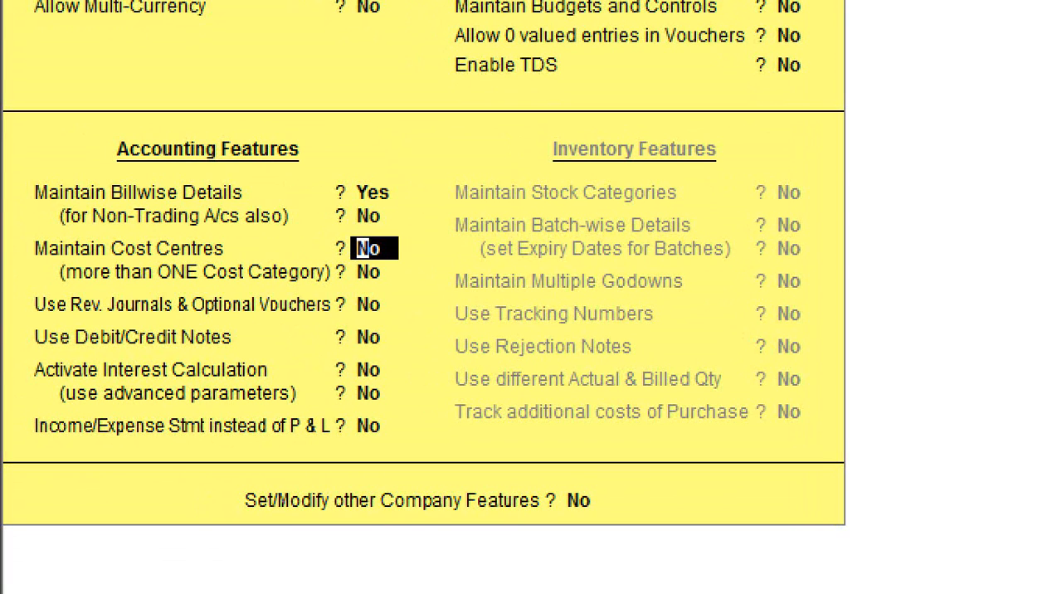
type("y")
key("Return")
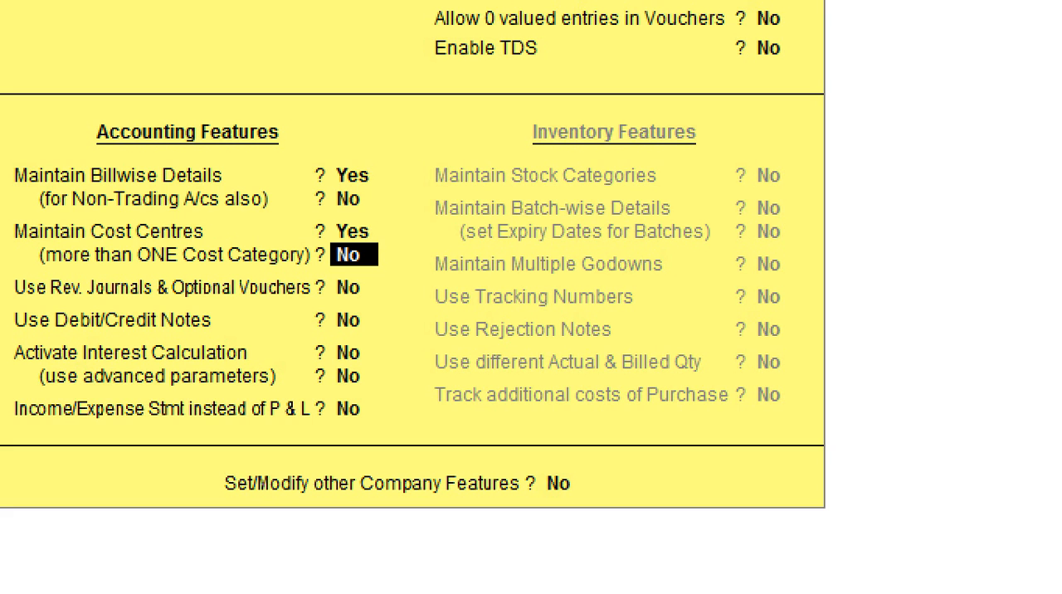
- Allow more than one cost category, keep the remaining accounting features at No and save the company features
type("y")
key("Return")
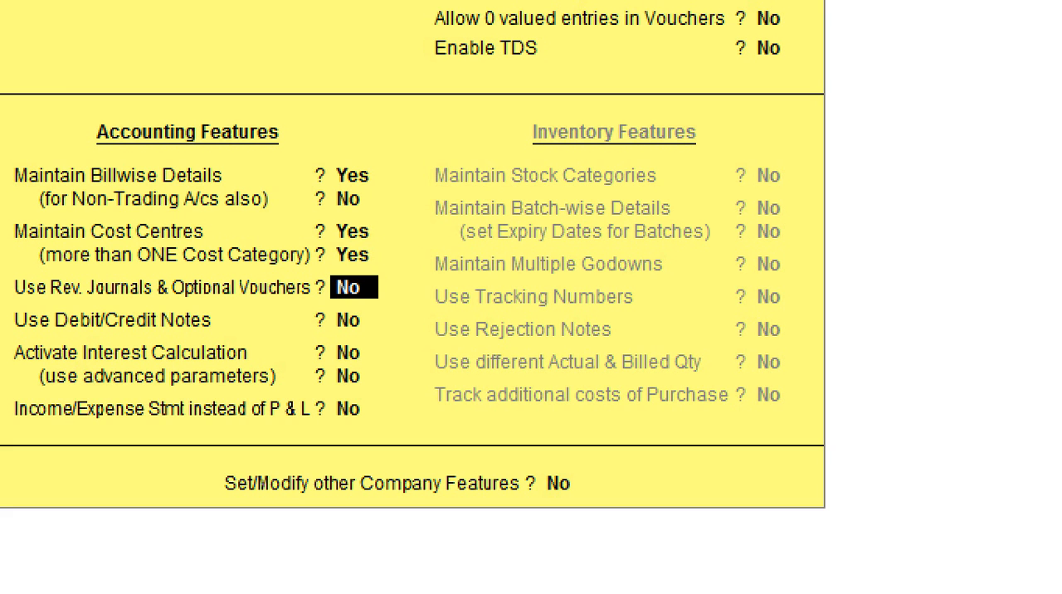
key("Return")
key("Return")
key("Return")
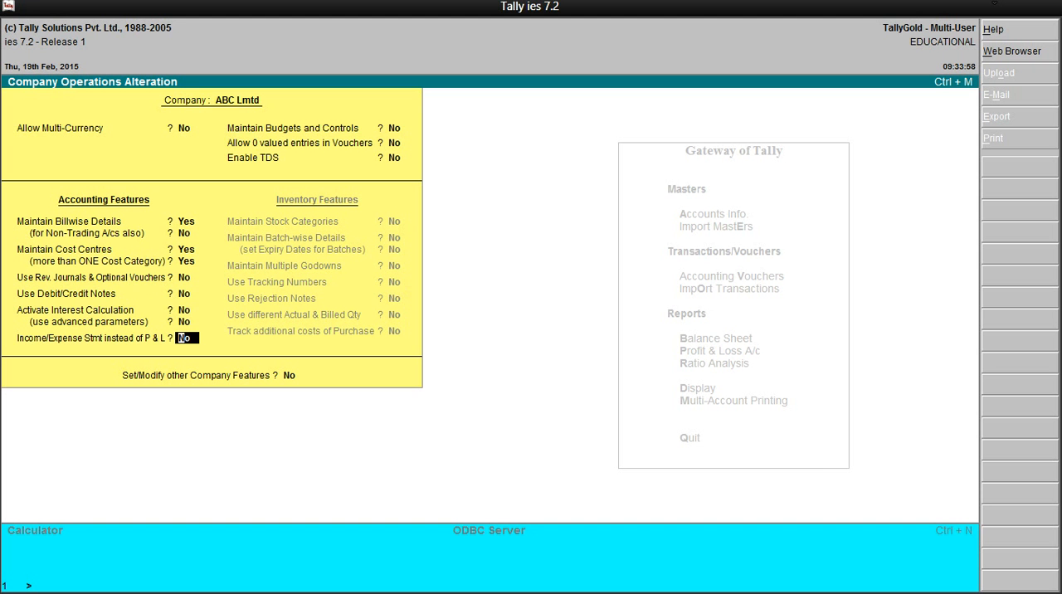
key("Return")
key("Return")
key("Return")
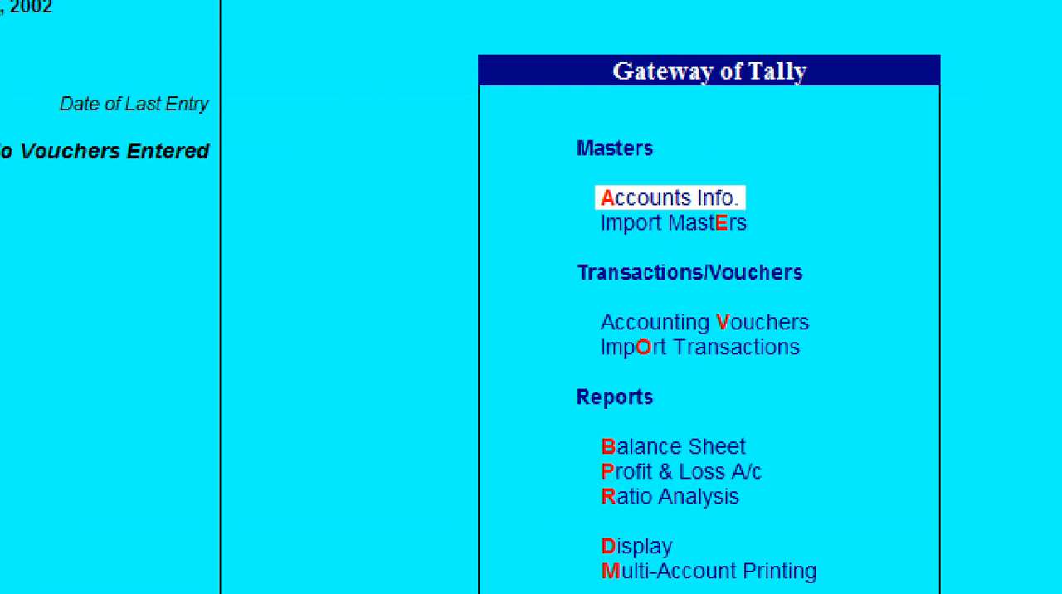
- Create a single cost centre named Finance in the Primary Cost Category, placed under Primary
key("Return")
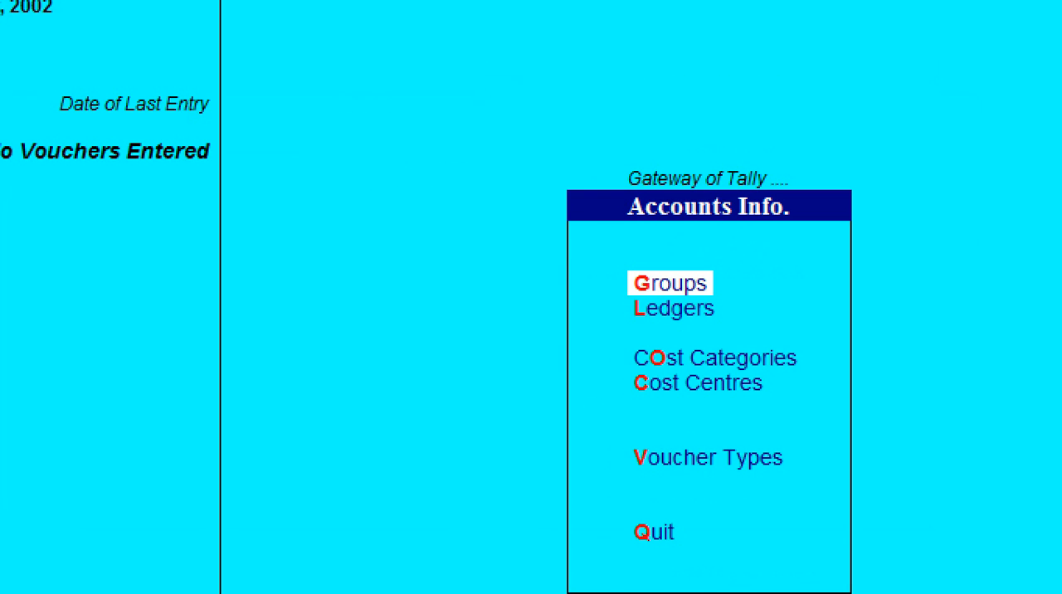
key("Down")
key("Down")
key("Down")
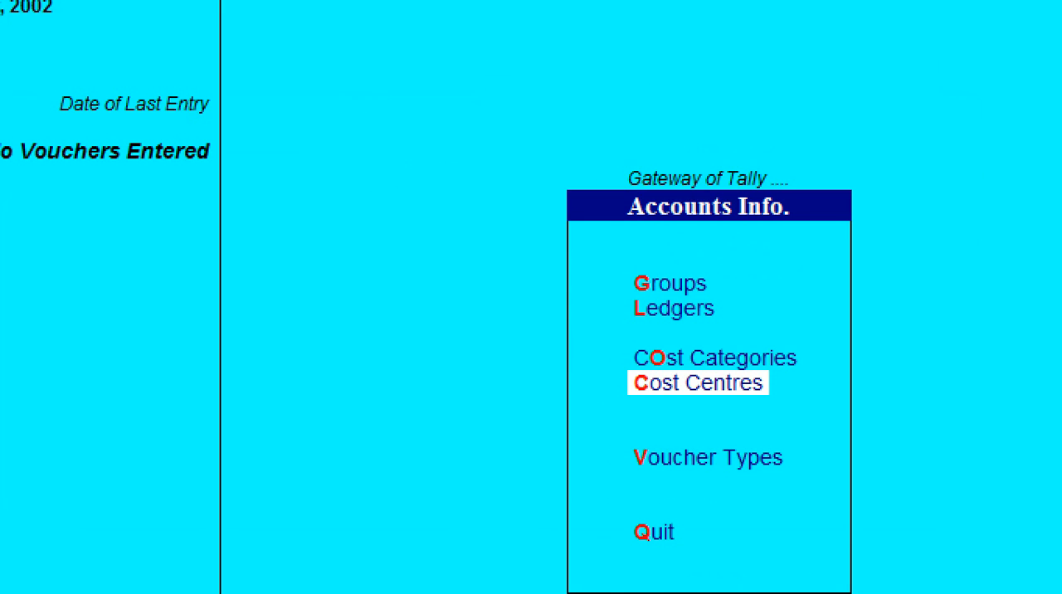
key("Up")
key("Down")
key("Return")
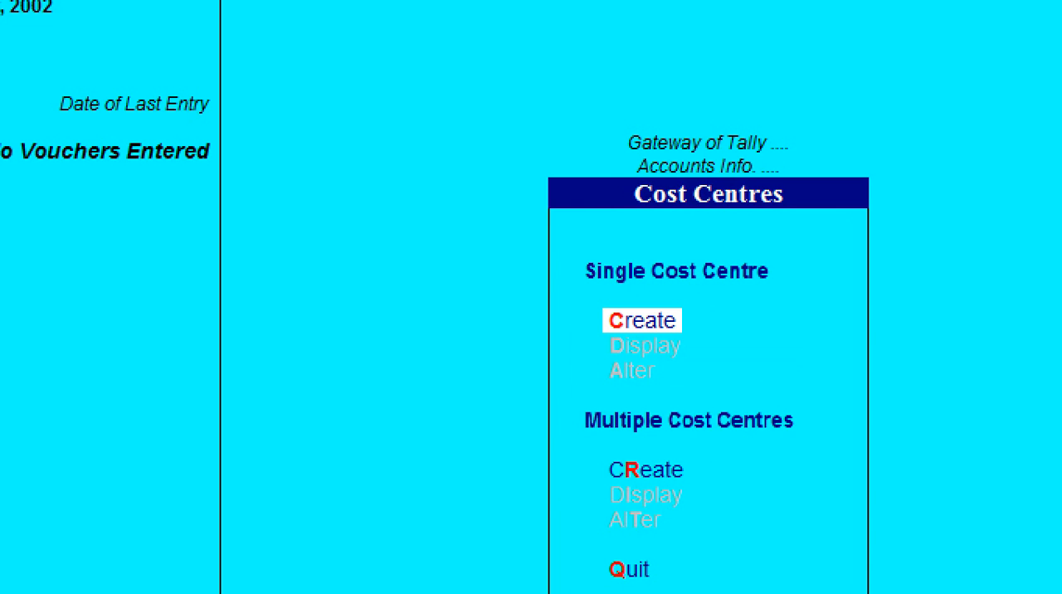
key("Return")
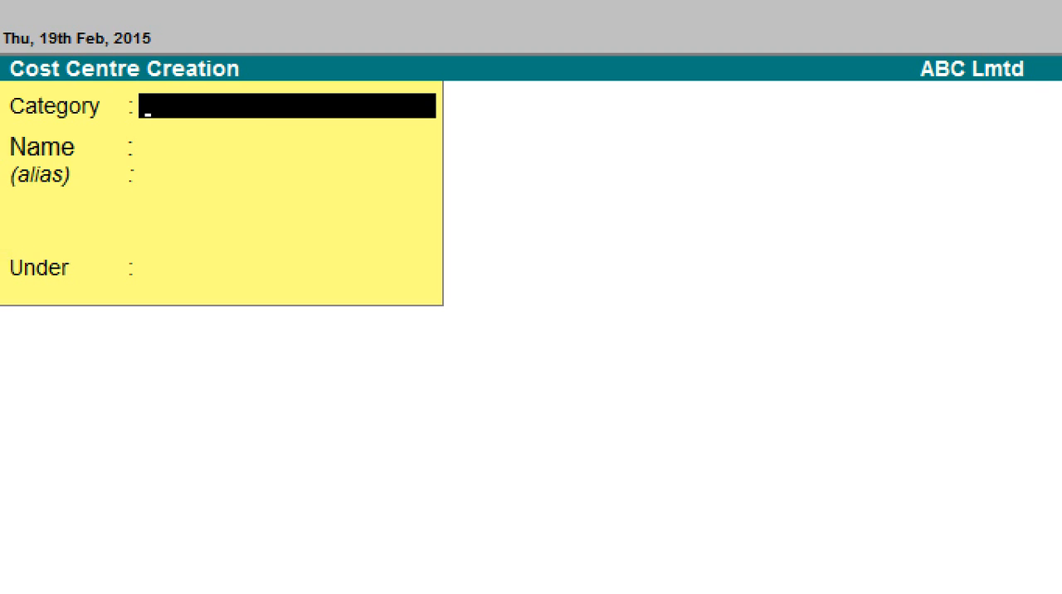
key("Return")
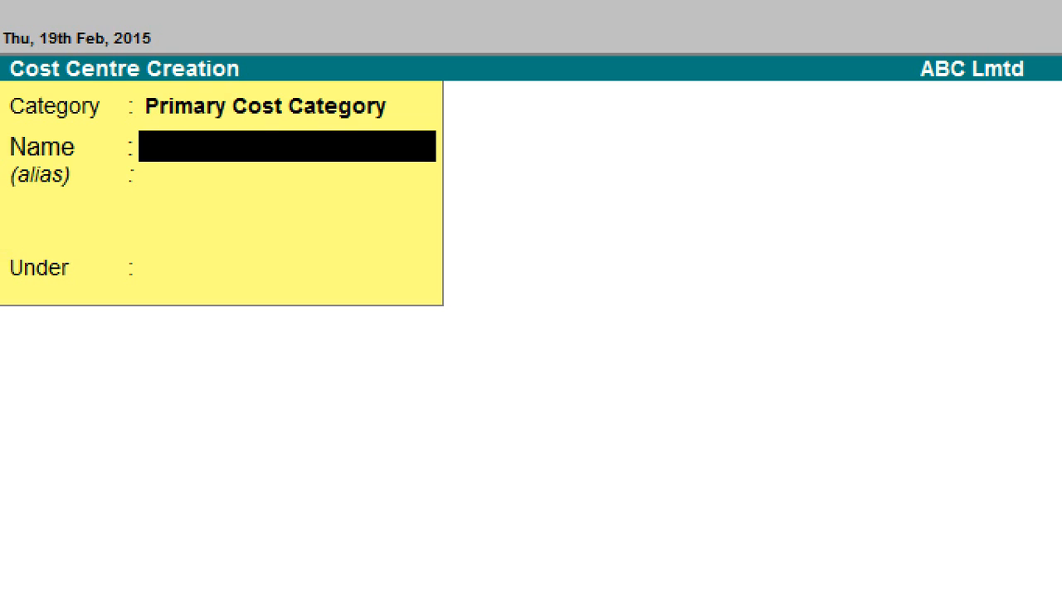
type("Finance'")
key("BackSpace")
key("Return")
key("Return")
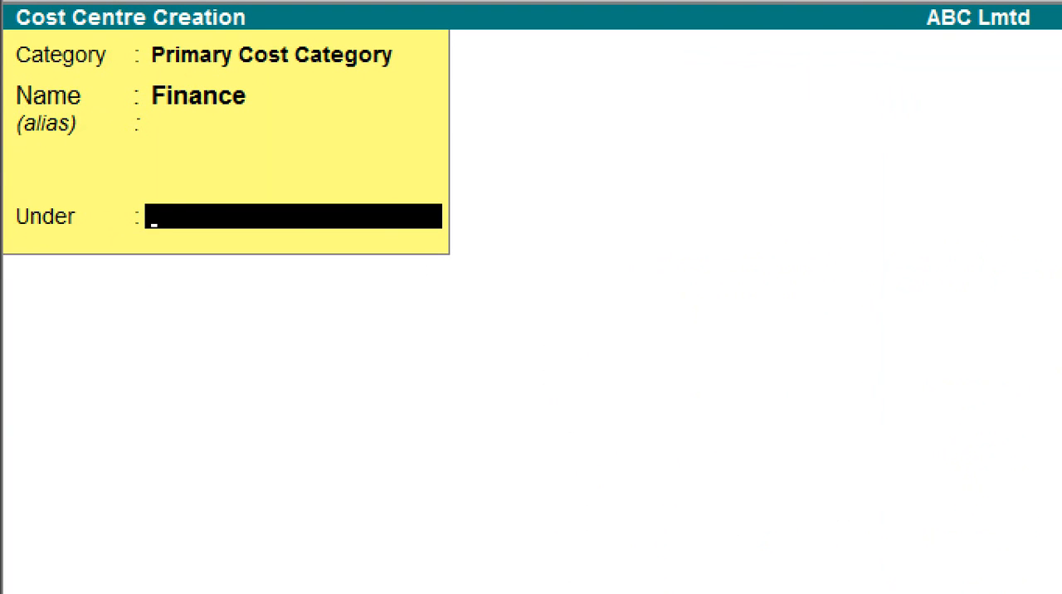
key("Return")
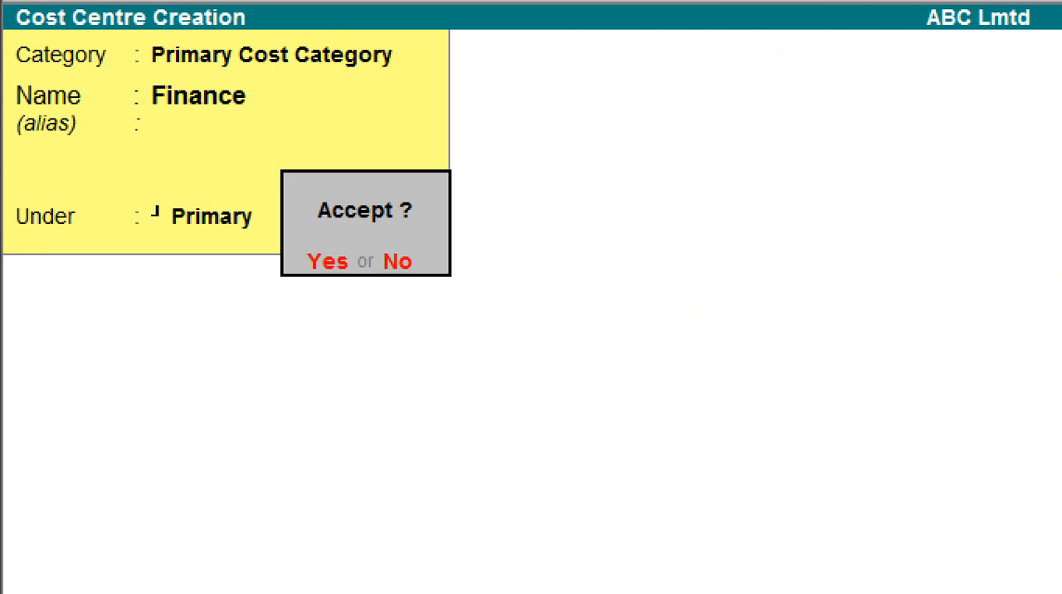
key("Return")
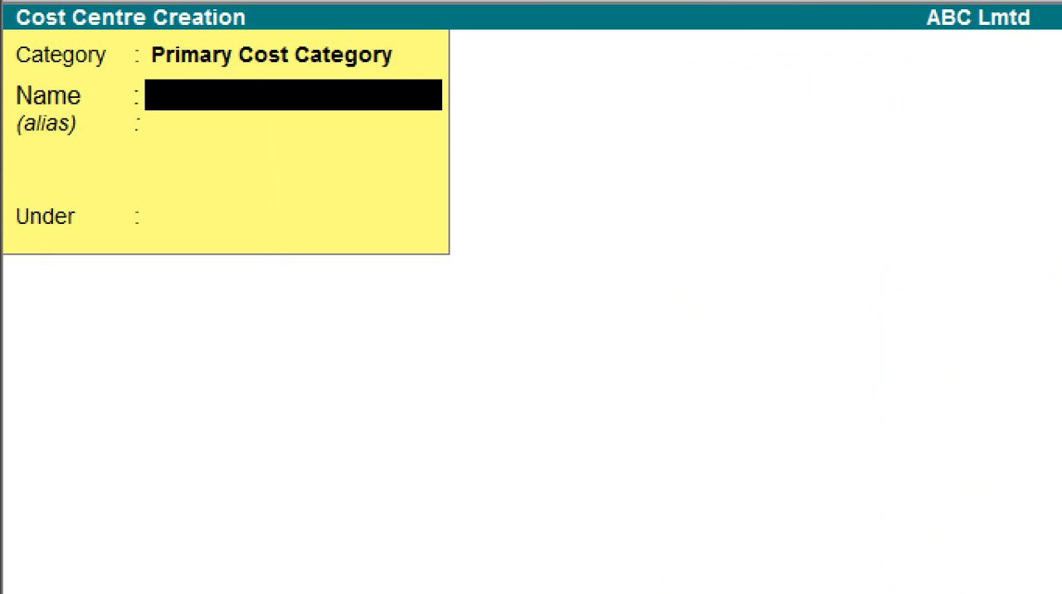
- Create a cost centre named Marketing in the Primary Cost Category, placed under Primary
type("Marketing")
key("Return")
key("Return")
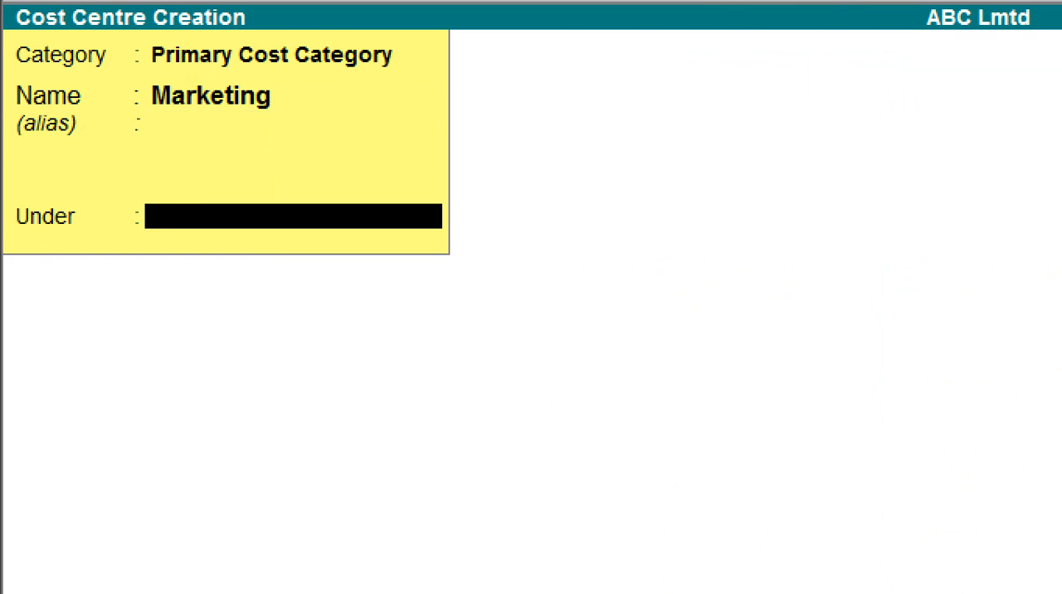
key("Return")
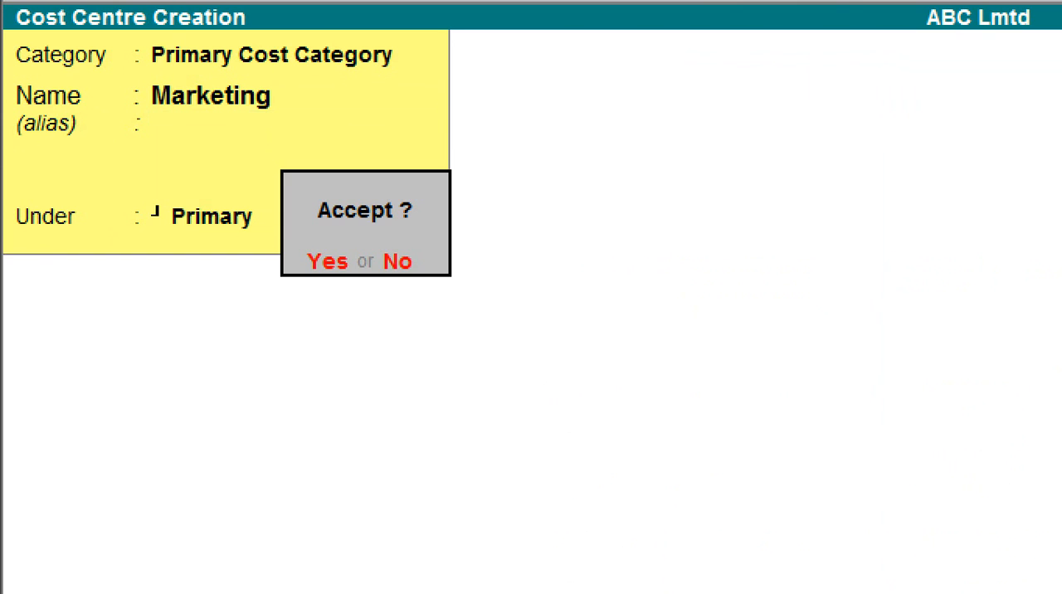
key("Return")
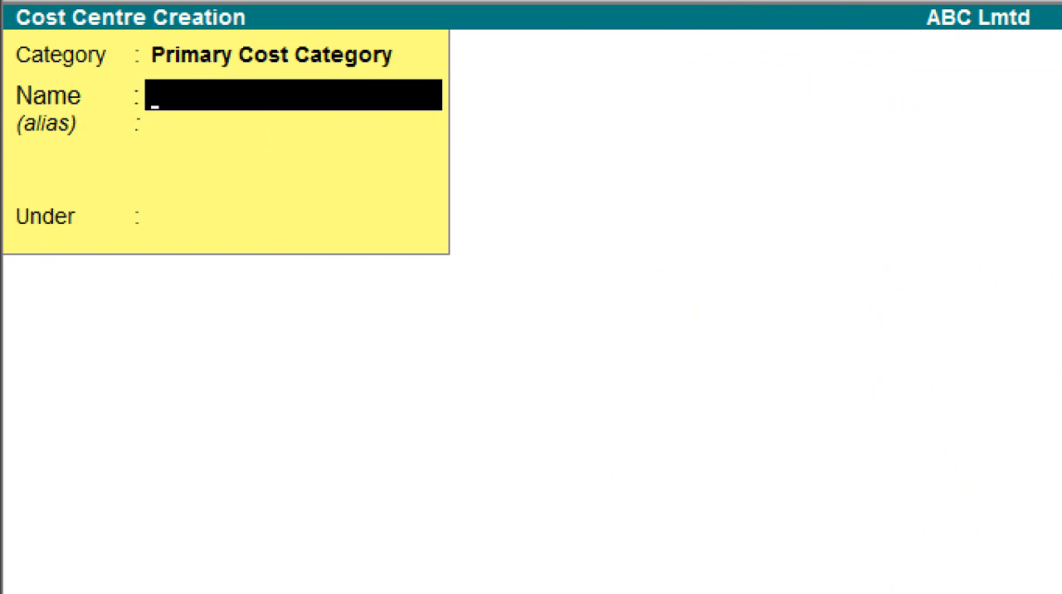
- Create a cost centre named Production under Primary, then return to the Gateway of Tally
type("Production")
key("Return")
key("Return")
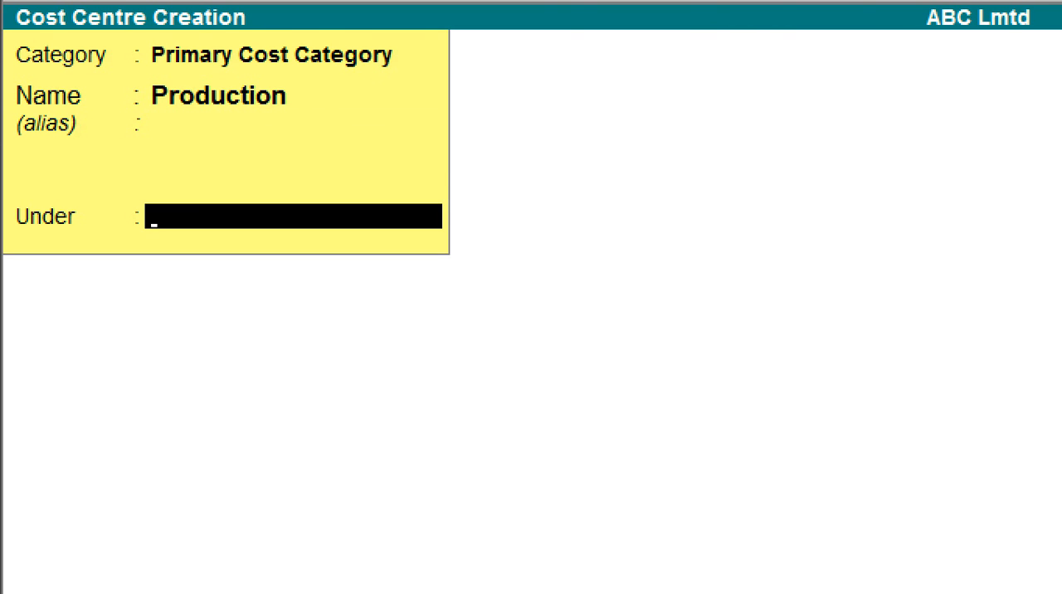
key("Return")
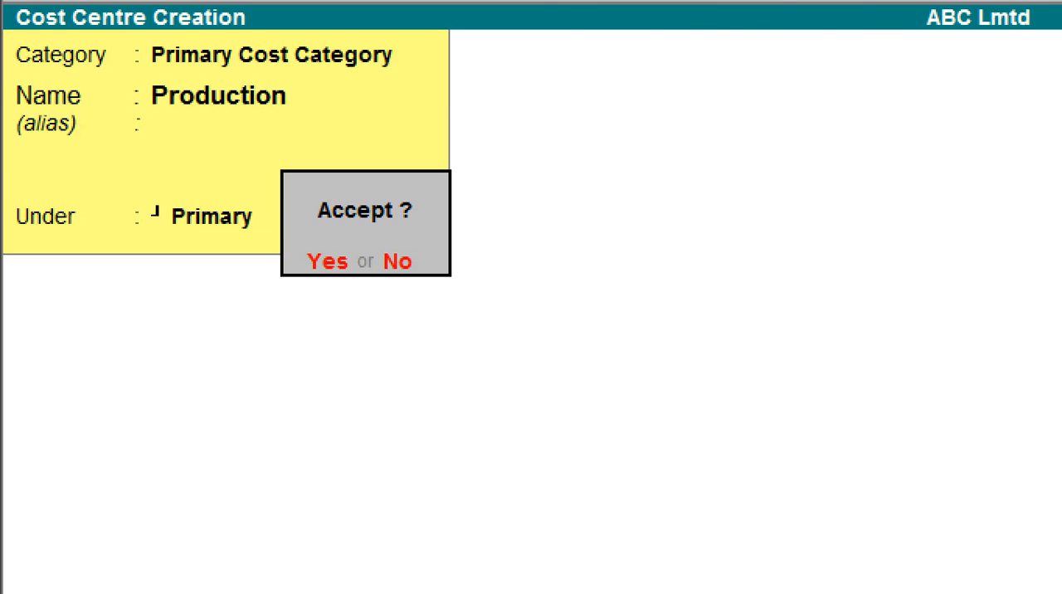
key("Return")
key("Escape")
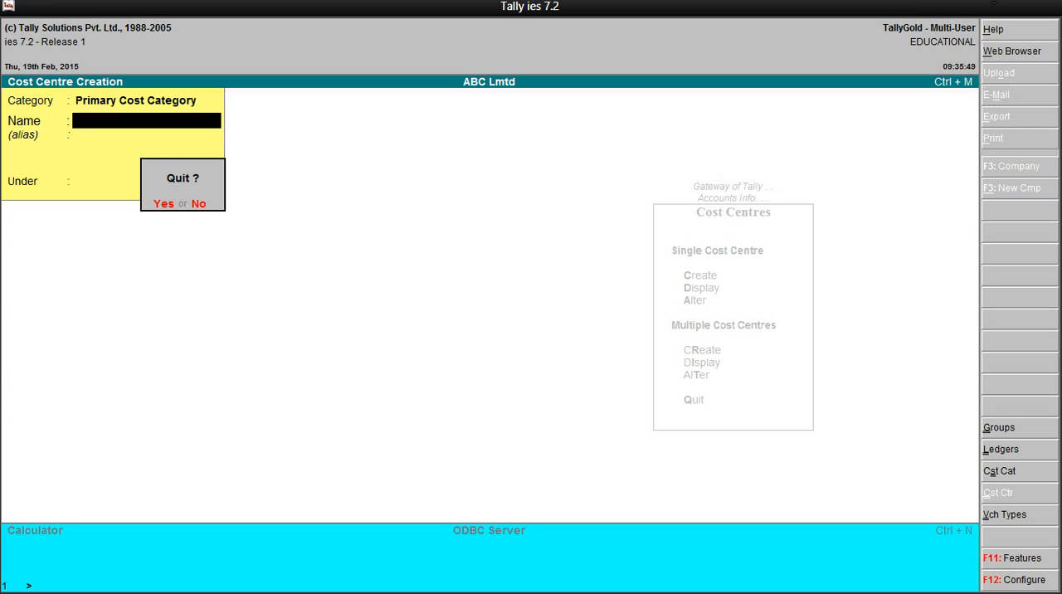
key("y")
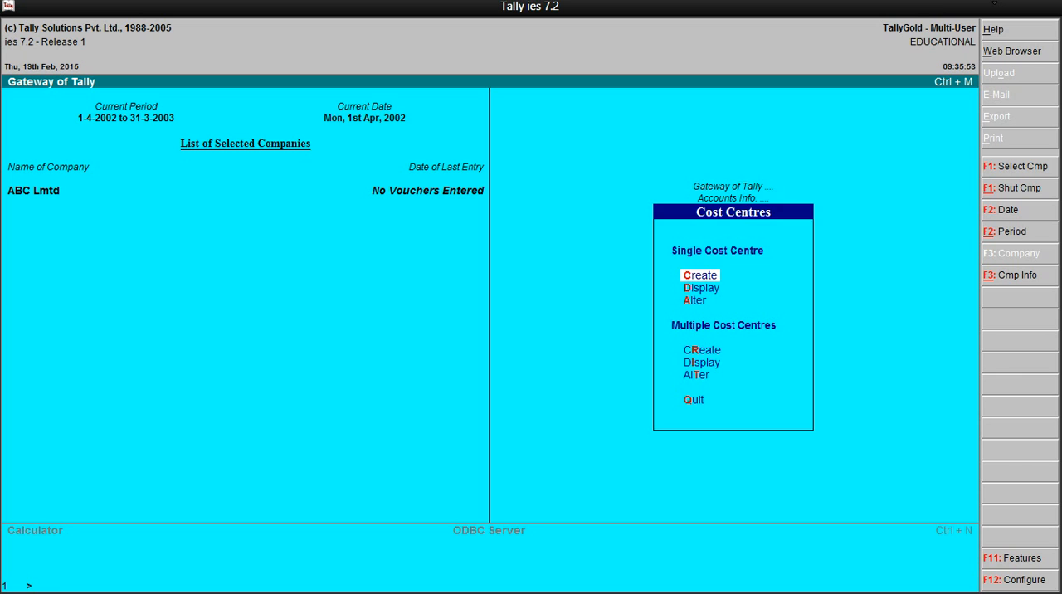
key("Escape")
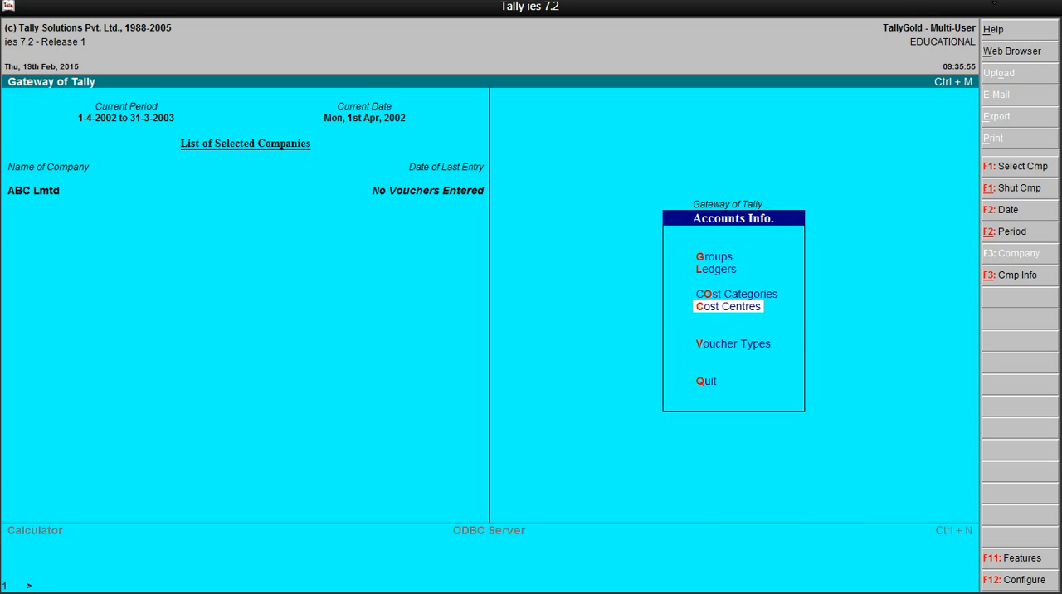
key("Escape")
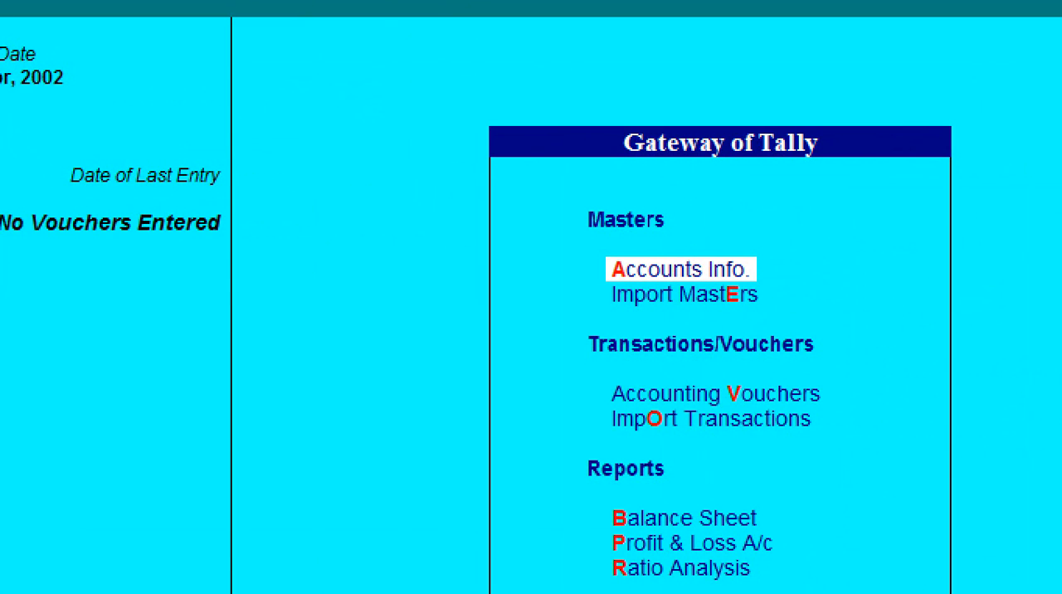
- Start creating a single ledger named Eelcricity Charge, leaving its alias empty
key("Return")
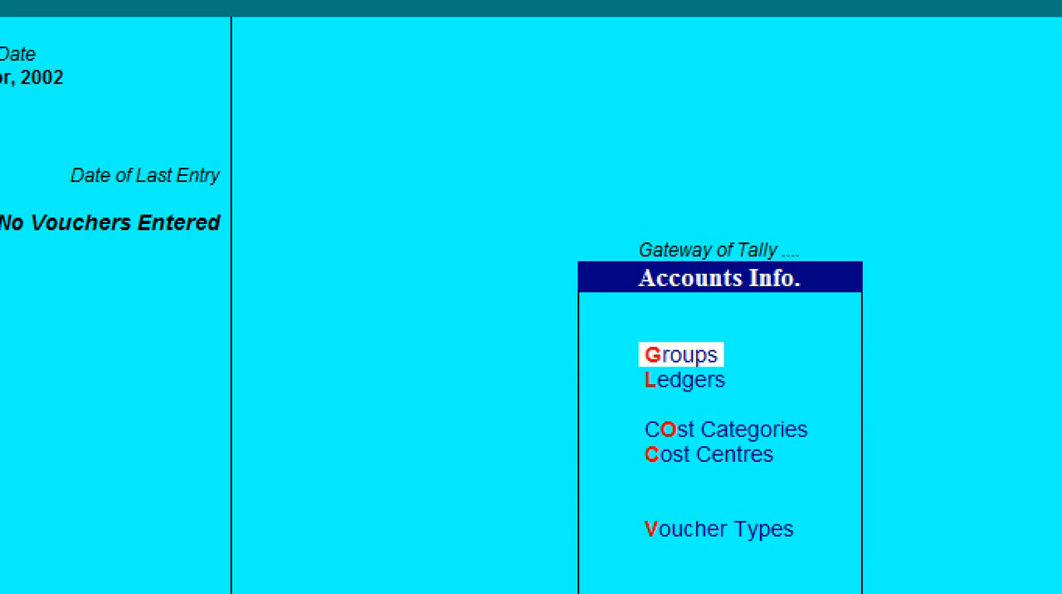
key("Down")
key("Return")
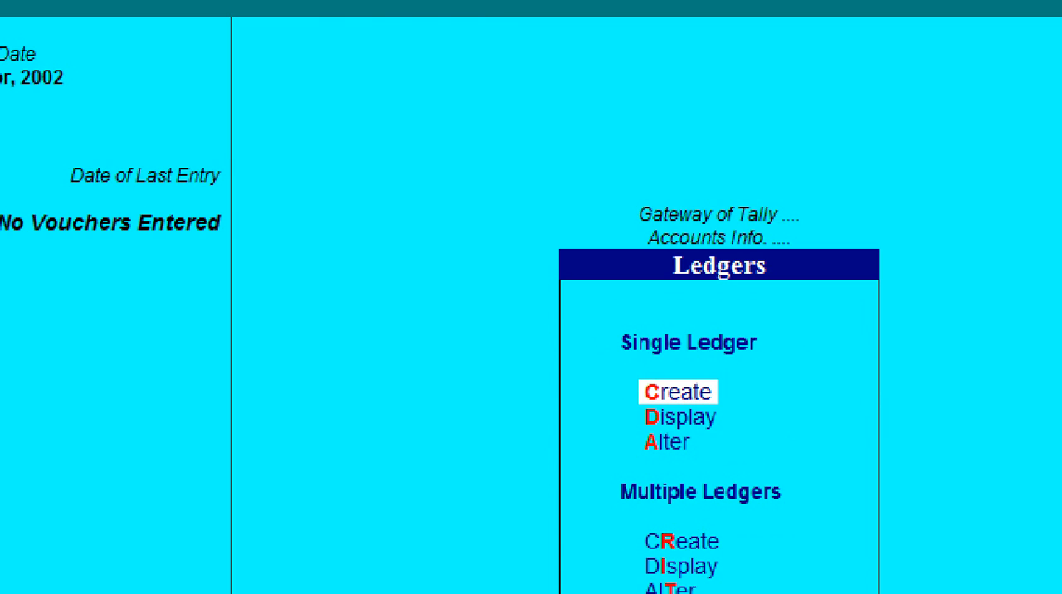
key("Return")
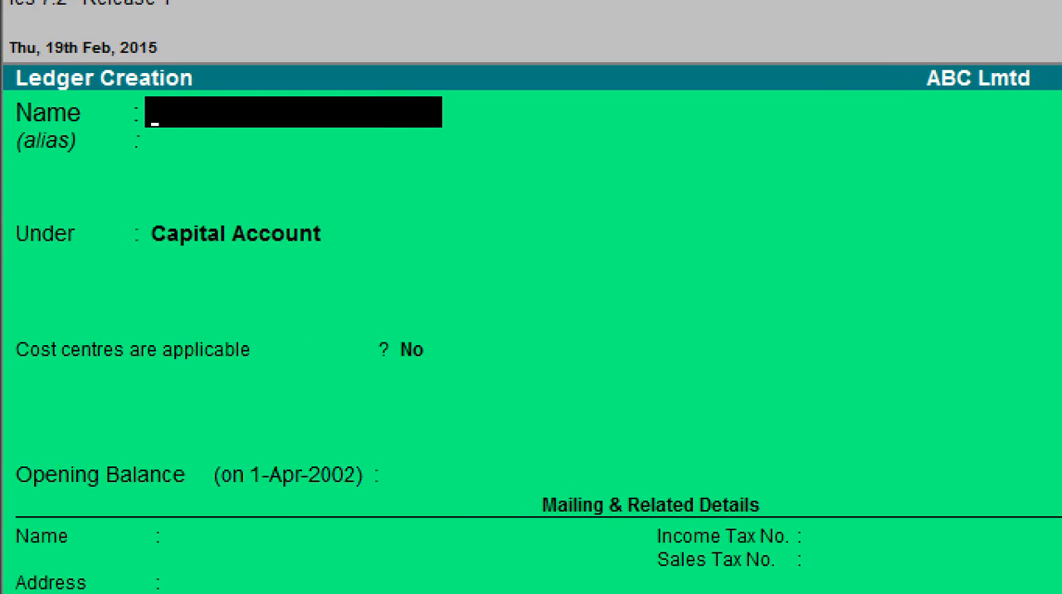
type("Eelcr")
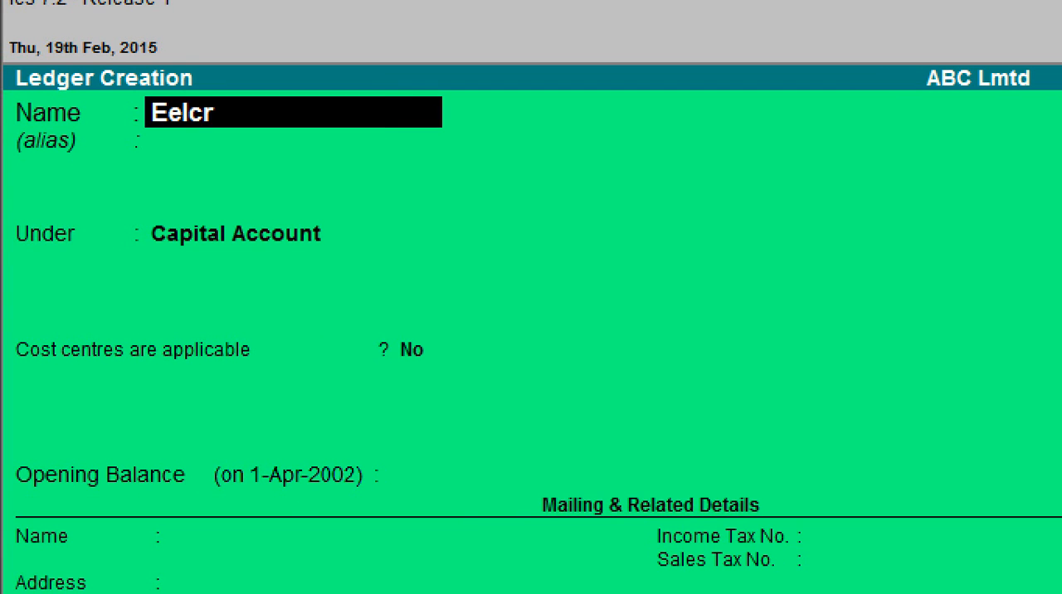
type("icity")
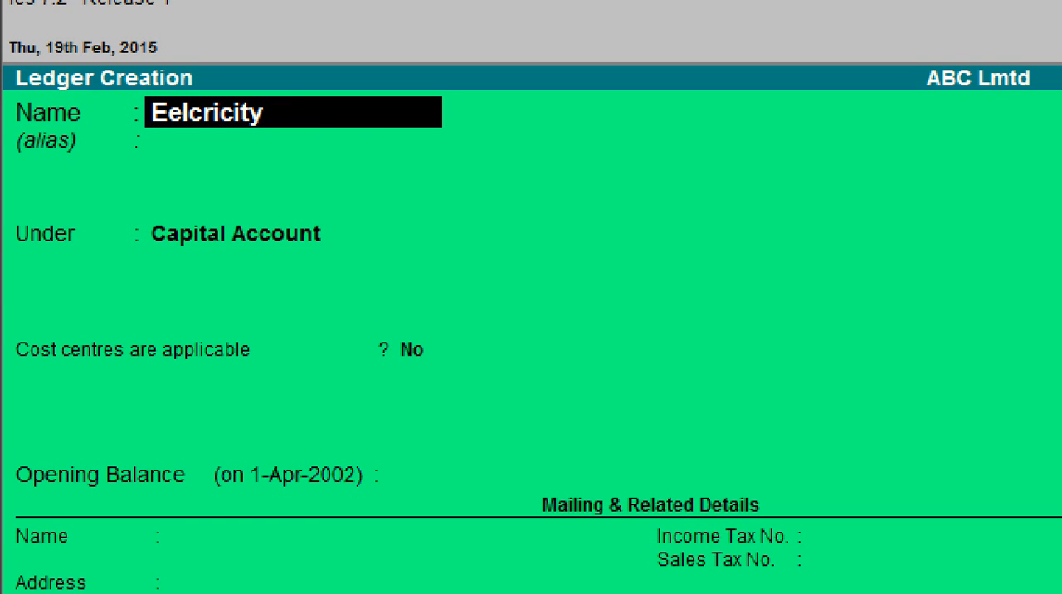
type(" Charge")
key("Return")
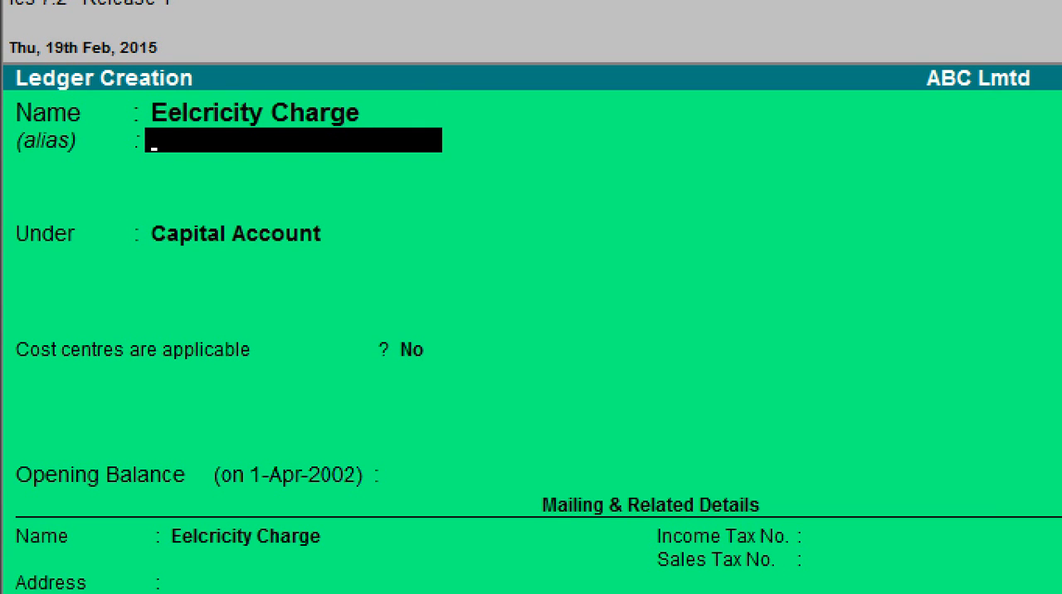
key("Return")
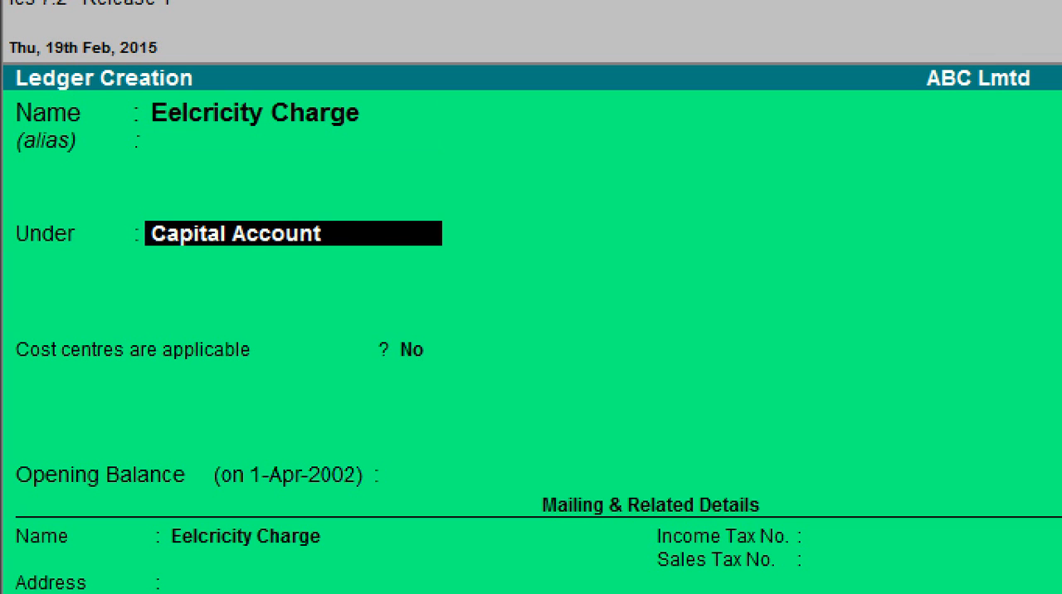
- Place the electricity ledger under Indirect Expenses, keep cost centres applicable at Yes and save it without an opening balance
type("In")
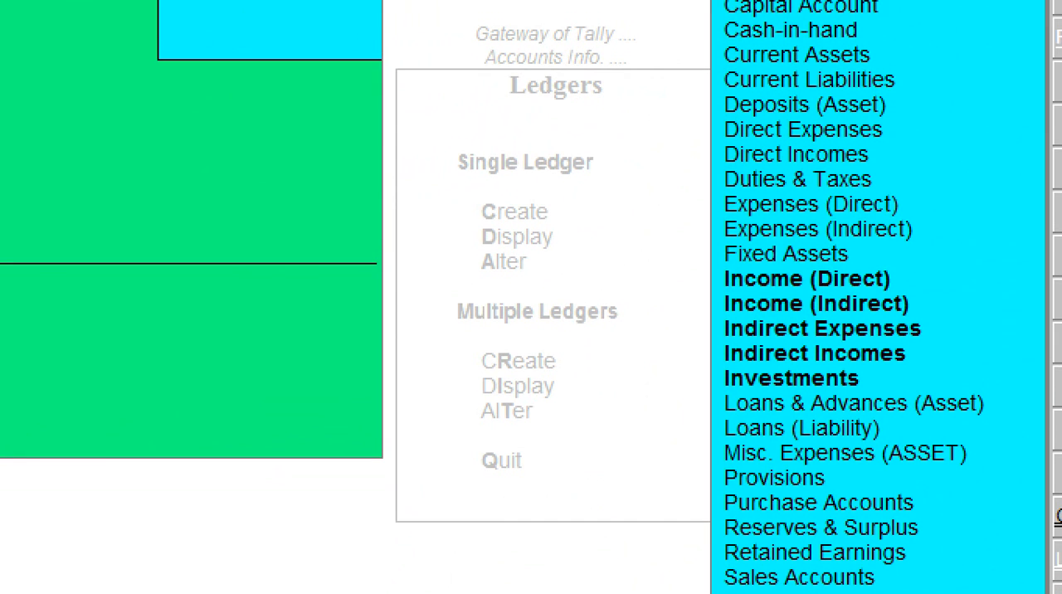
key("Down")
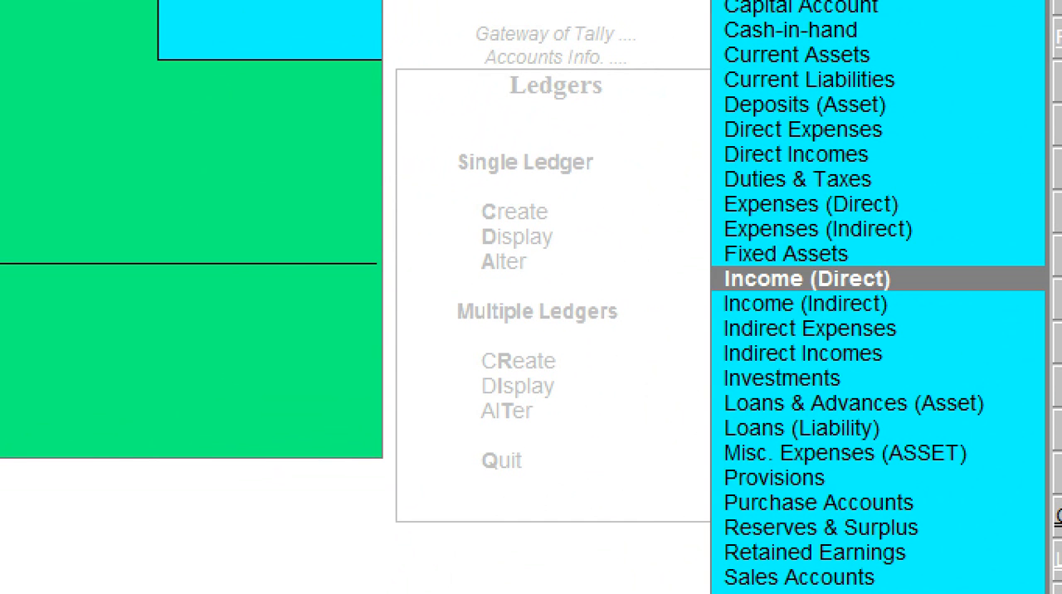
key("Down")
key("Down")
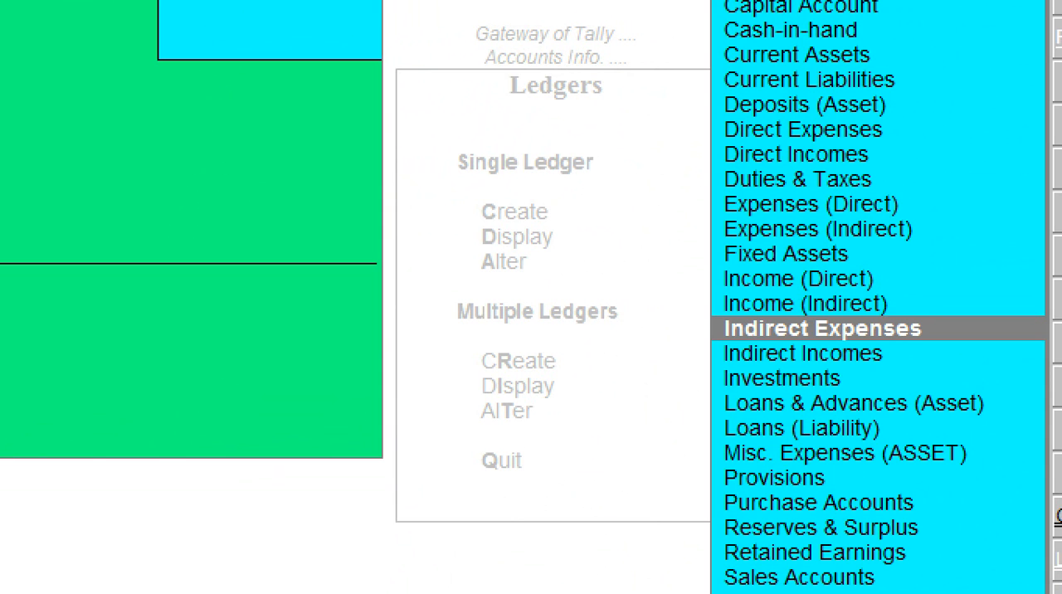
key("Return")
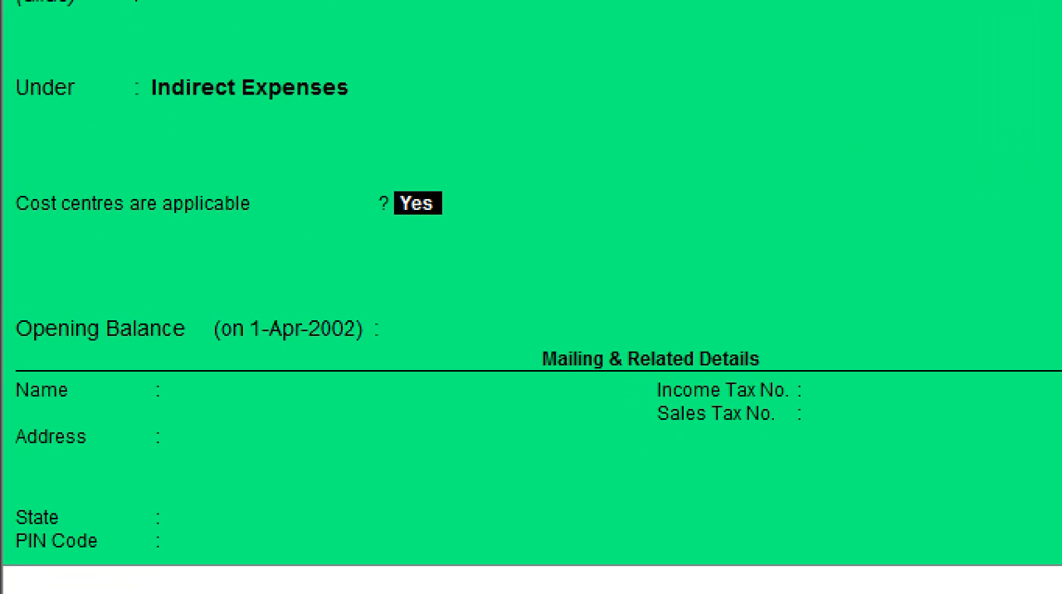
key("Return")
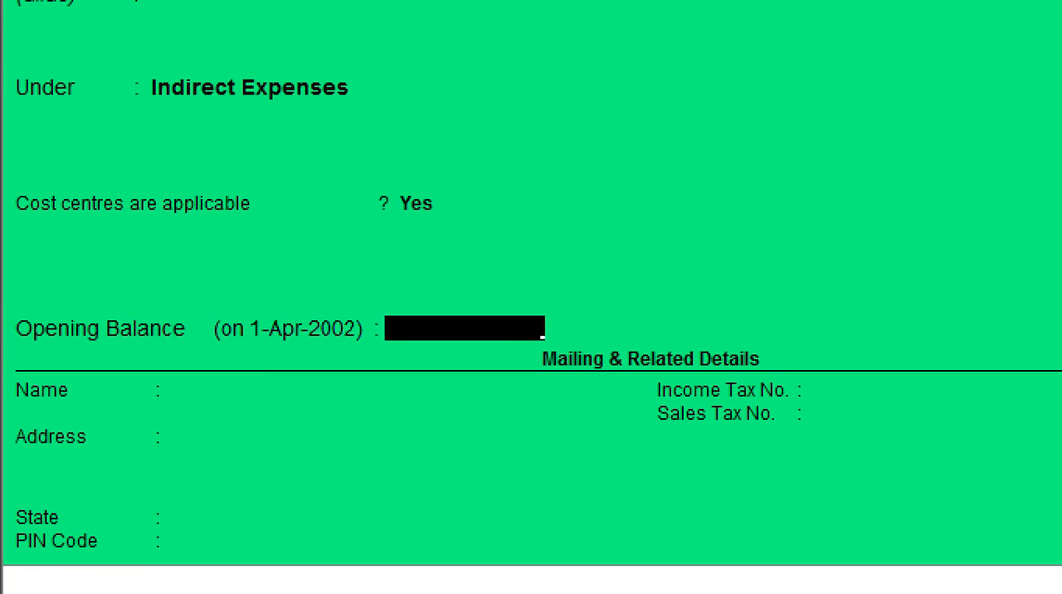
key("Return")
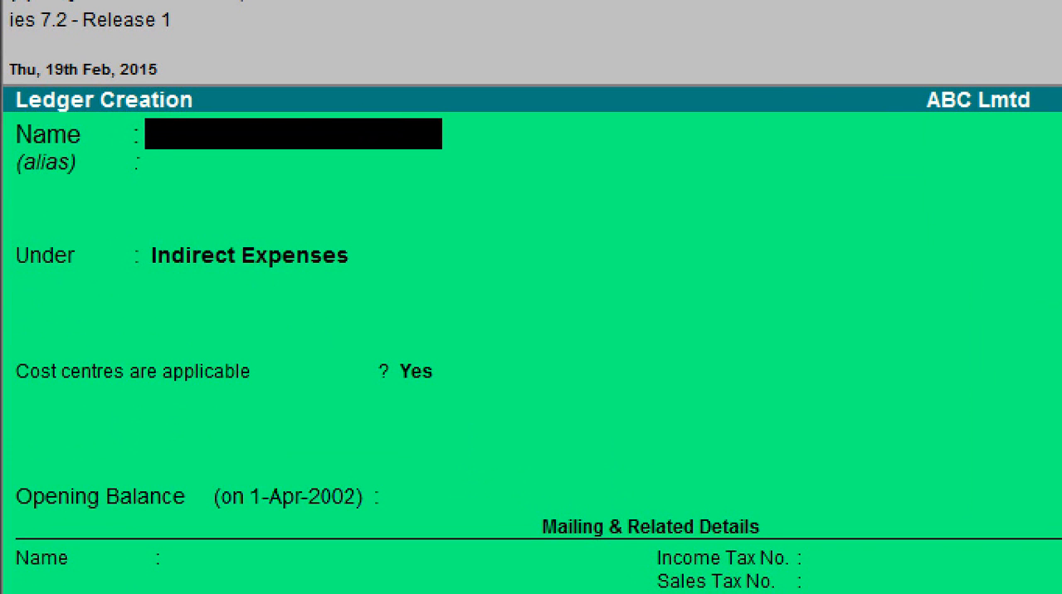
- Create a ledger named Wages under Direct Expenses, with cost centres applicable set to Yes and no opening balance
type("Wages")
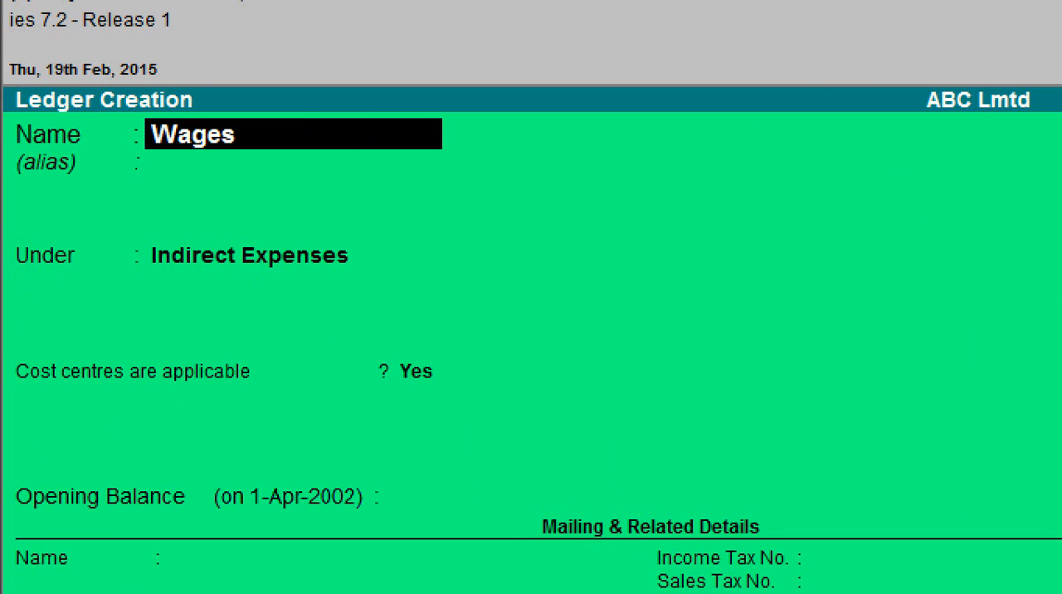
key("Return")
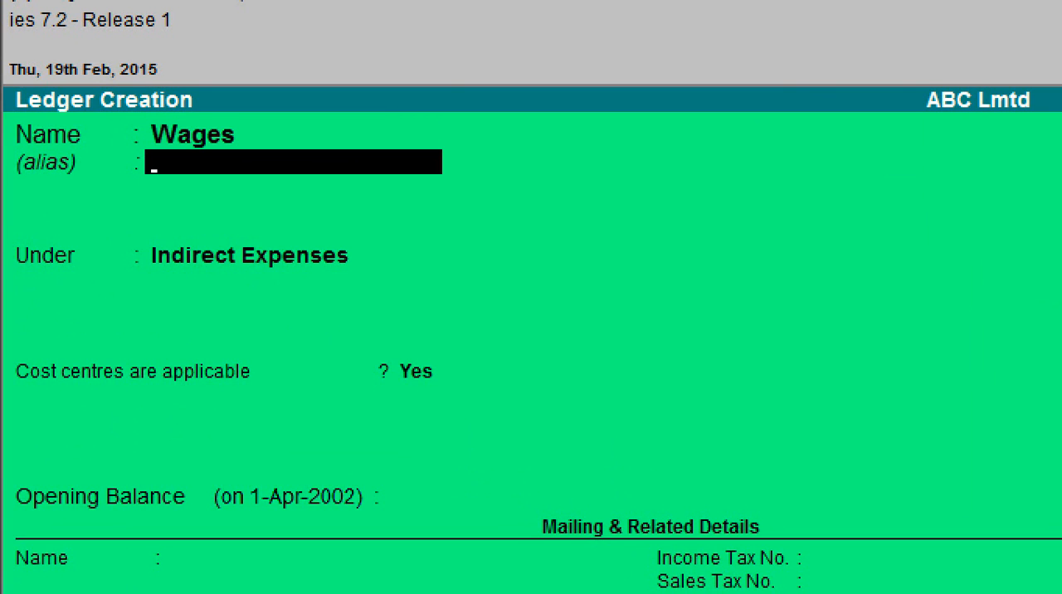
key("Return")
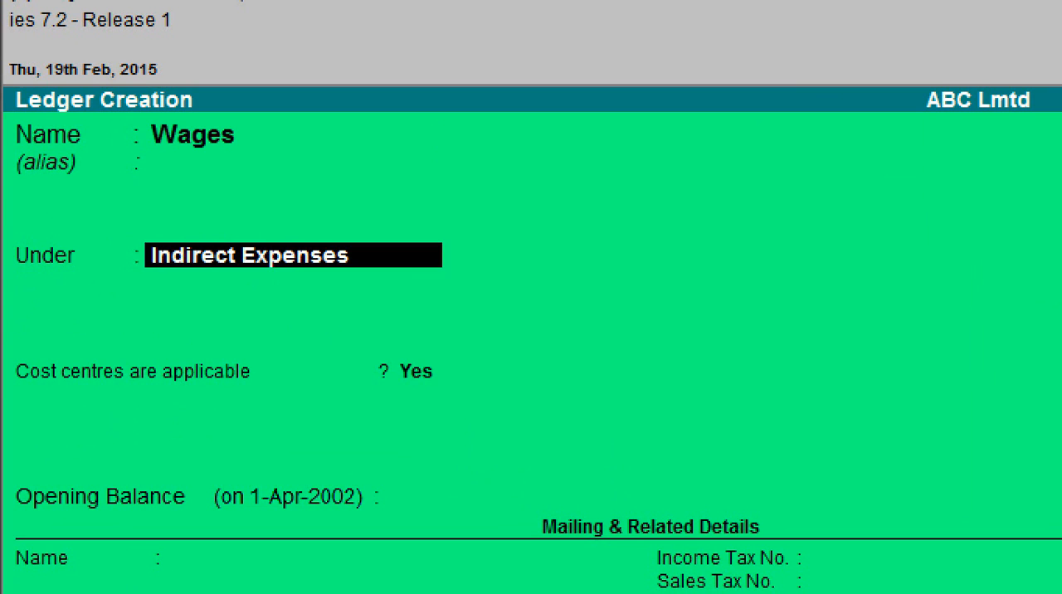
key("Return")
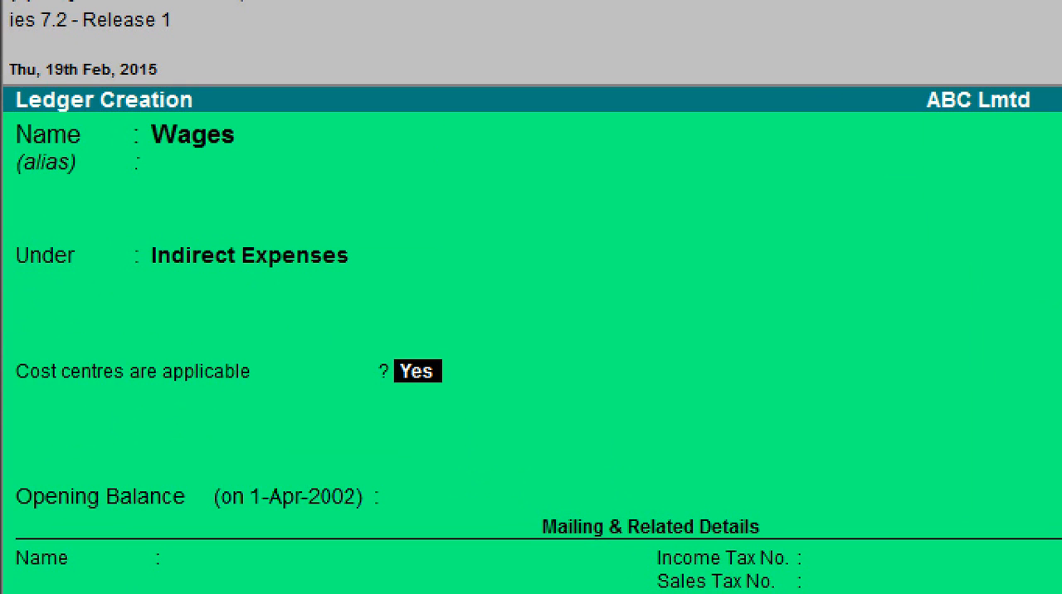
key("BackSpace")
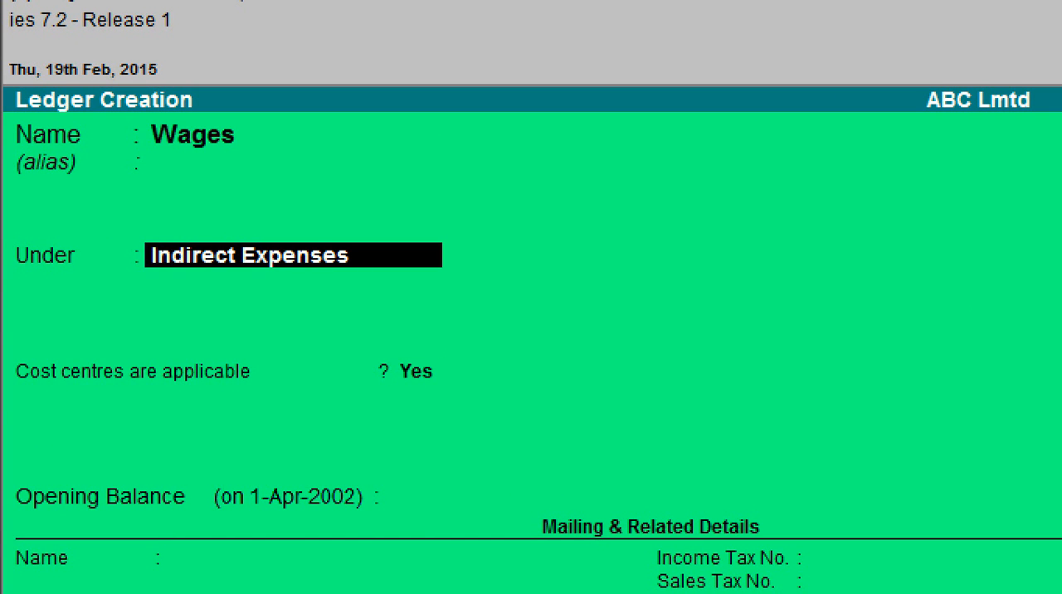
type("Di")
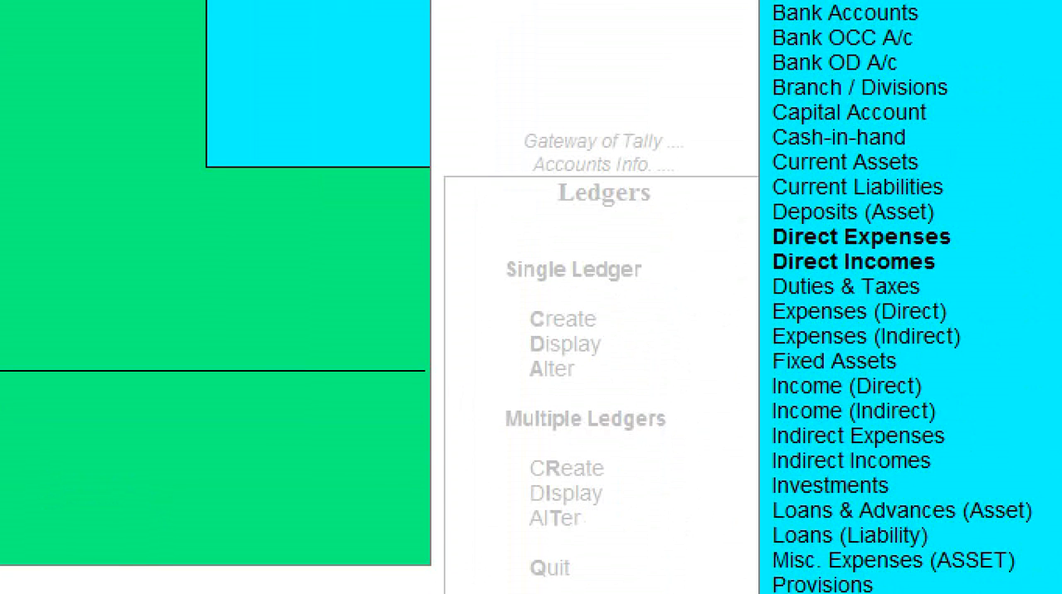
key("Down")
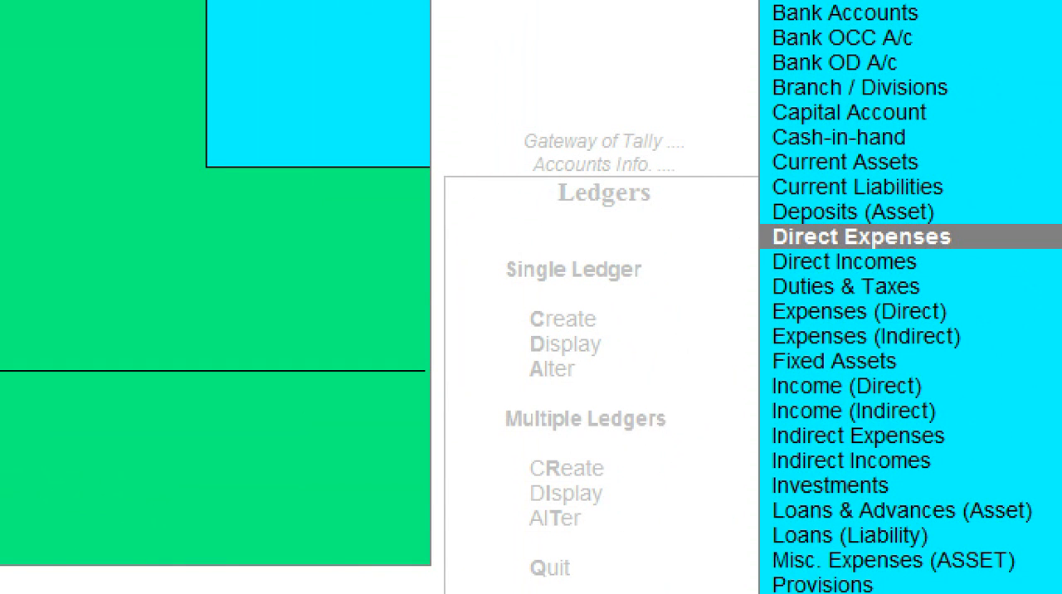
key("Return")
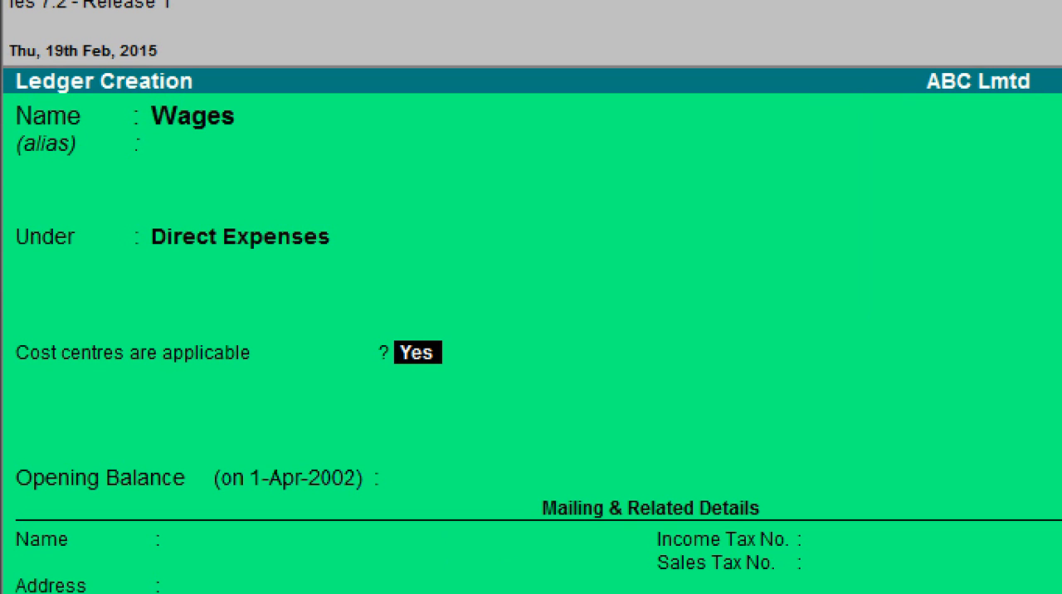
key("Return")
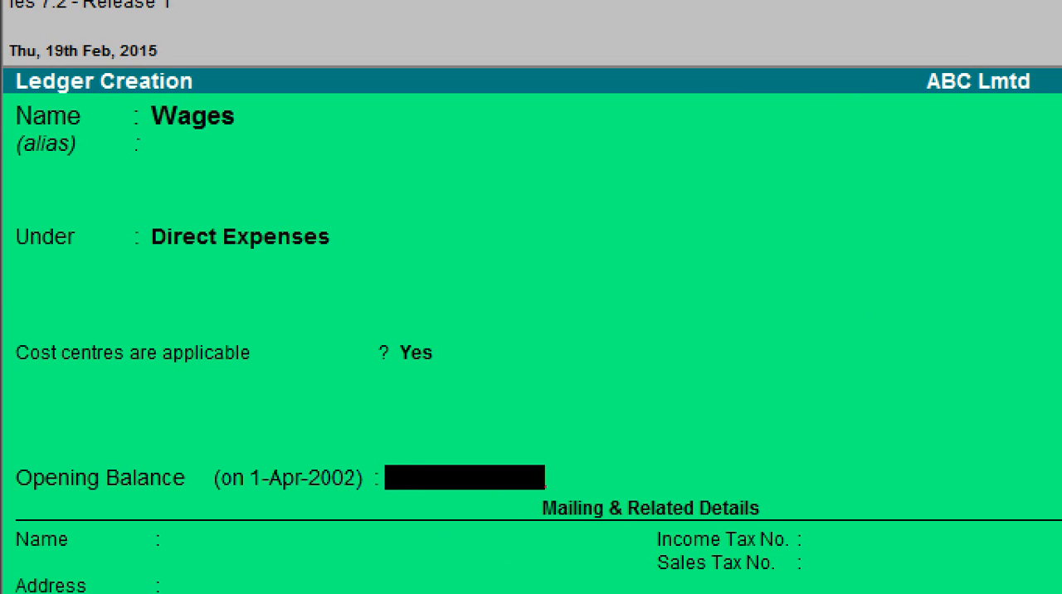
key("Return")
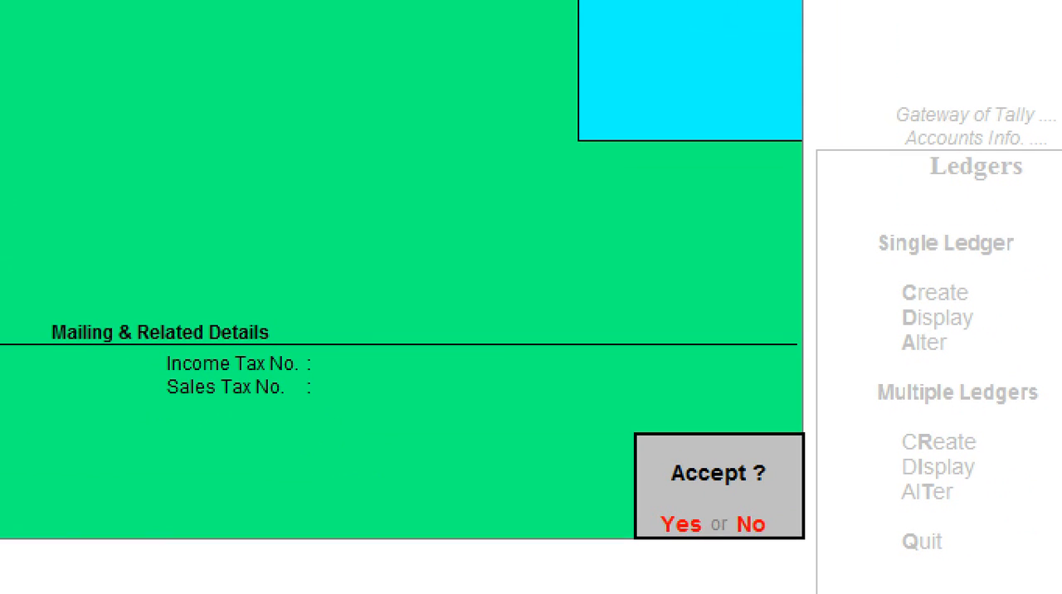
key("Return")
- Leave ledger creation, return to the Gateway of Tally and open accounting voucher entry
key("Escape")
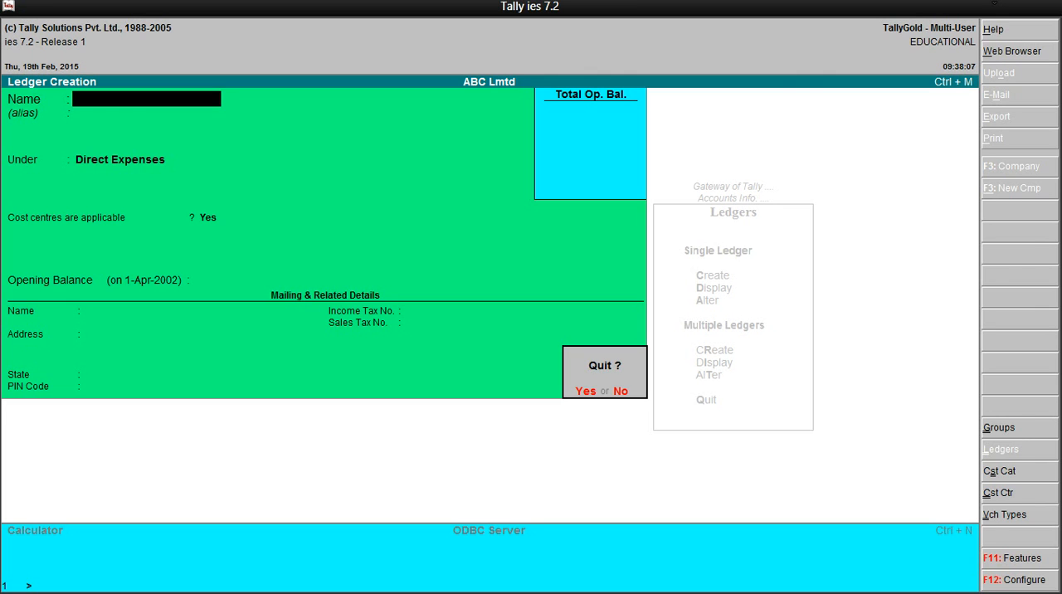
key("y")
key("Escape")
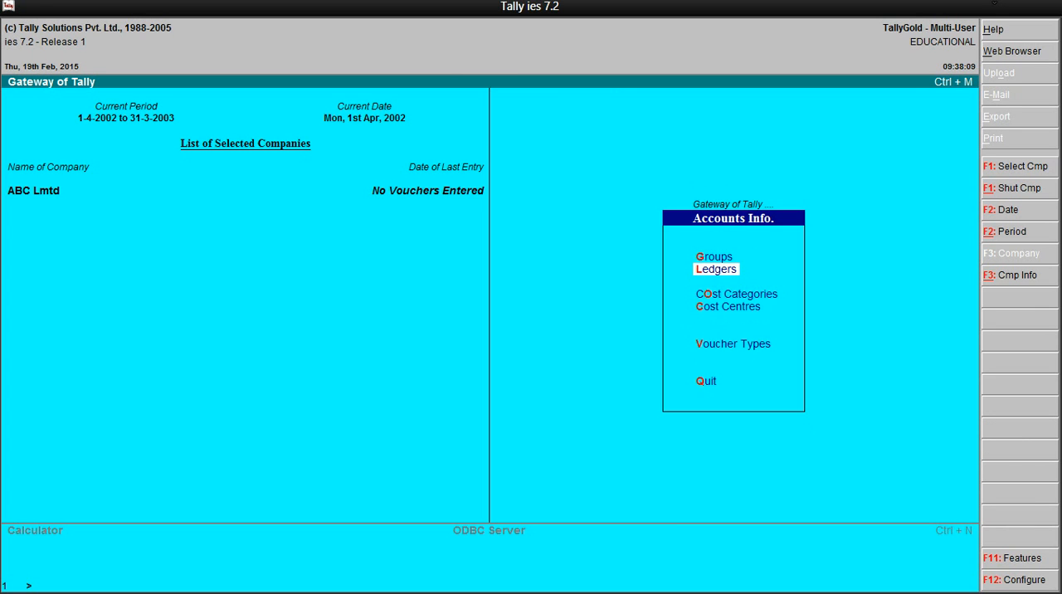
key("Escape")
key("Down")
key("Down")
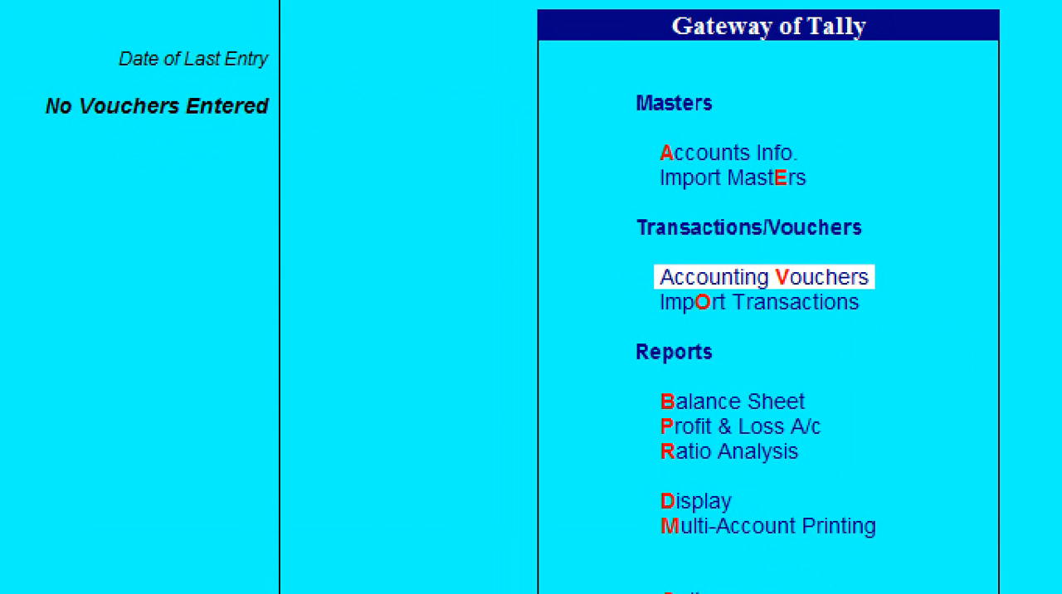
key("Return")
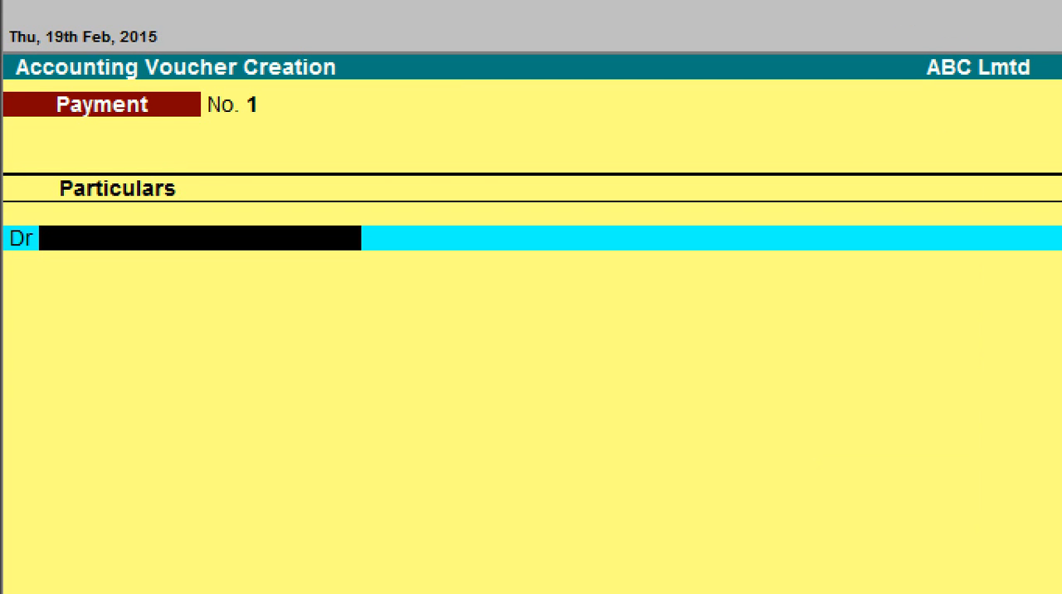
- View the Receipt, Purchase and Sales voucher screens and switch back to the Payment voucher
key("F6")
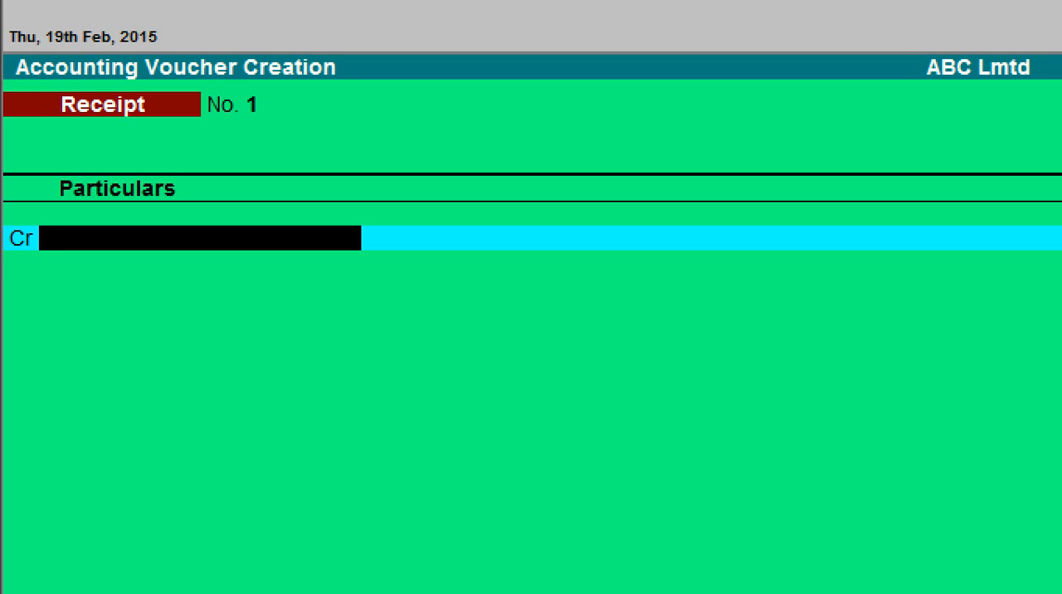
key("F9")
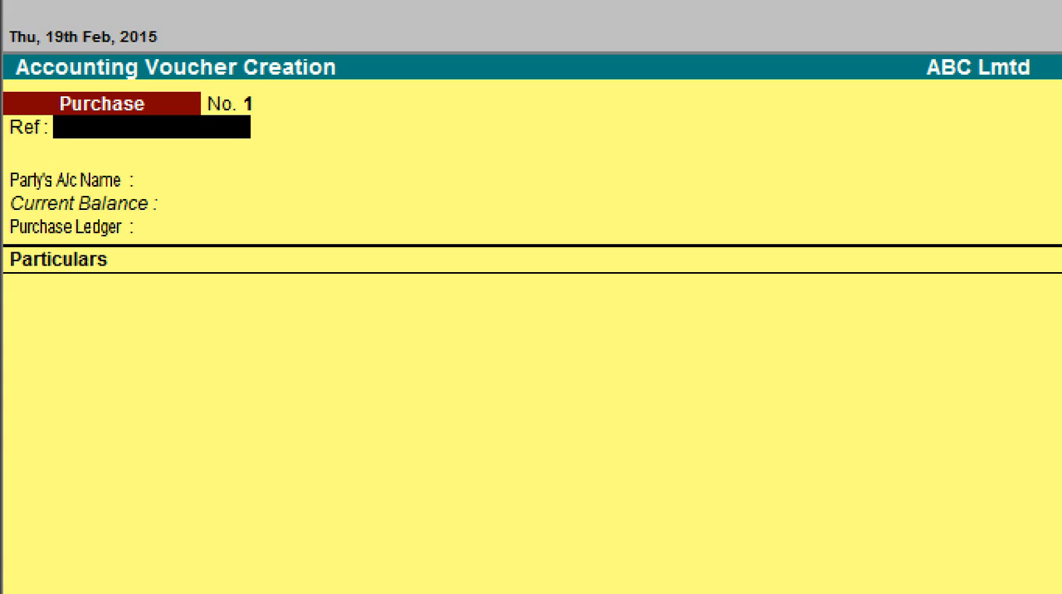
key("F8")
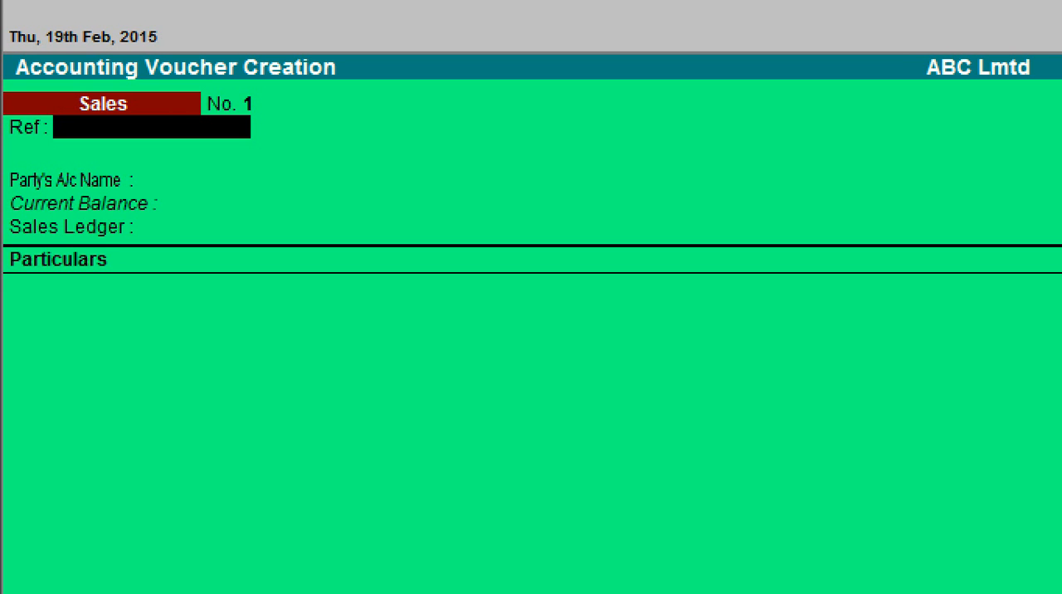
key("F5")
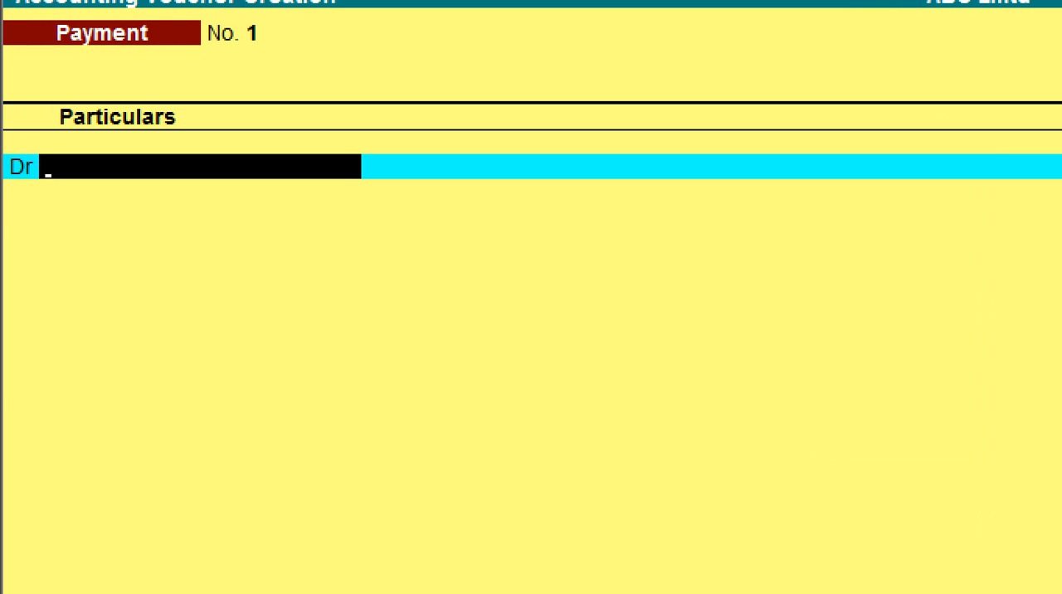
- Debit the electricity charge ledger with 12000 in the payment voucher
type("E")
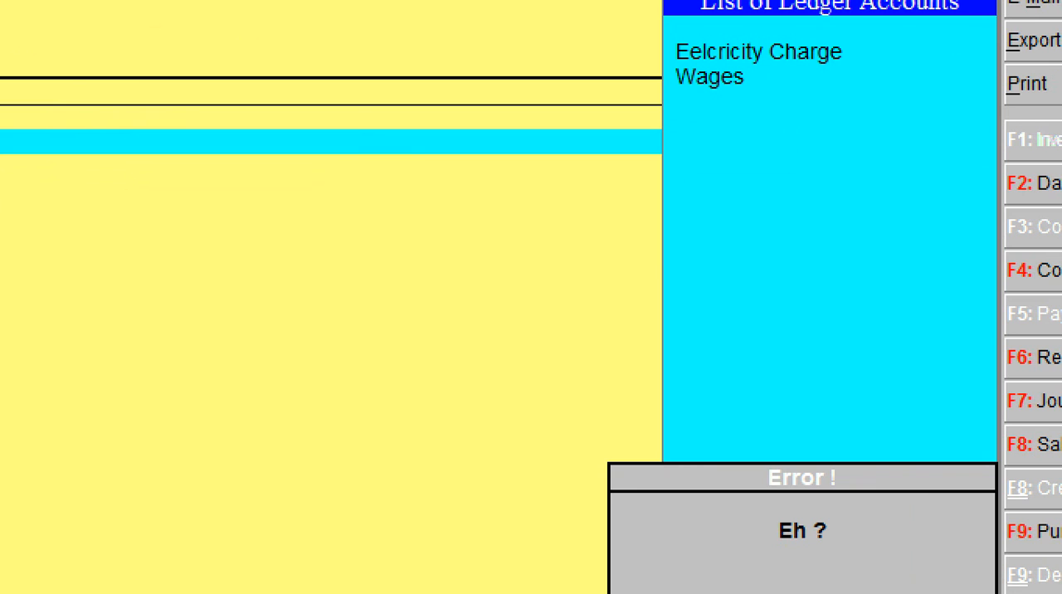
key("BackSpace")
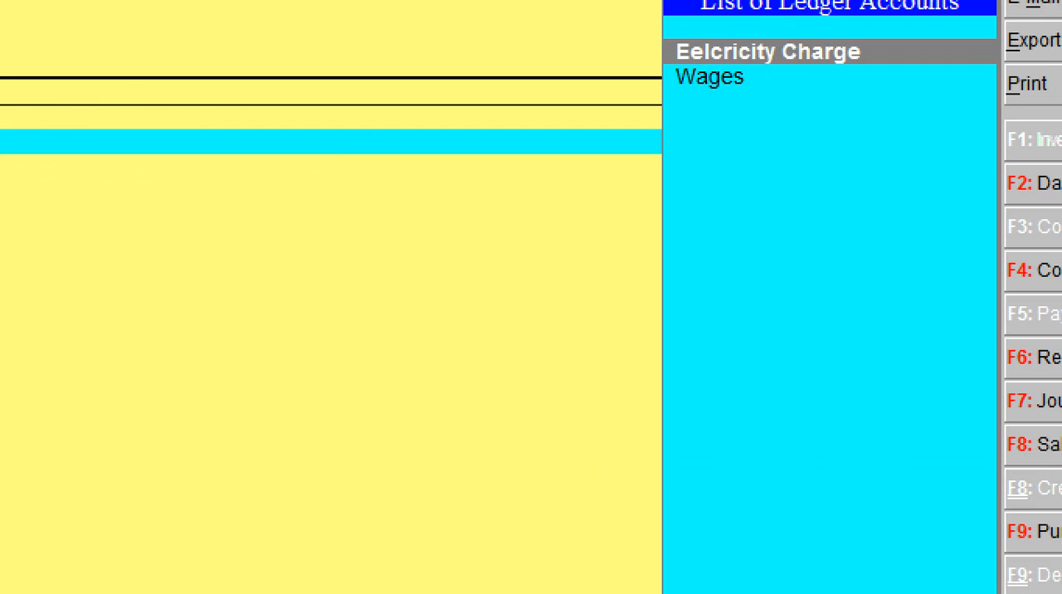
key("Return")
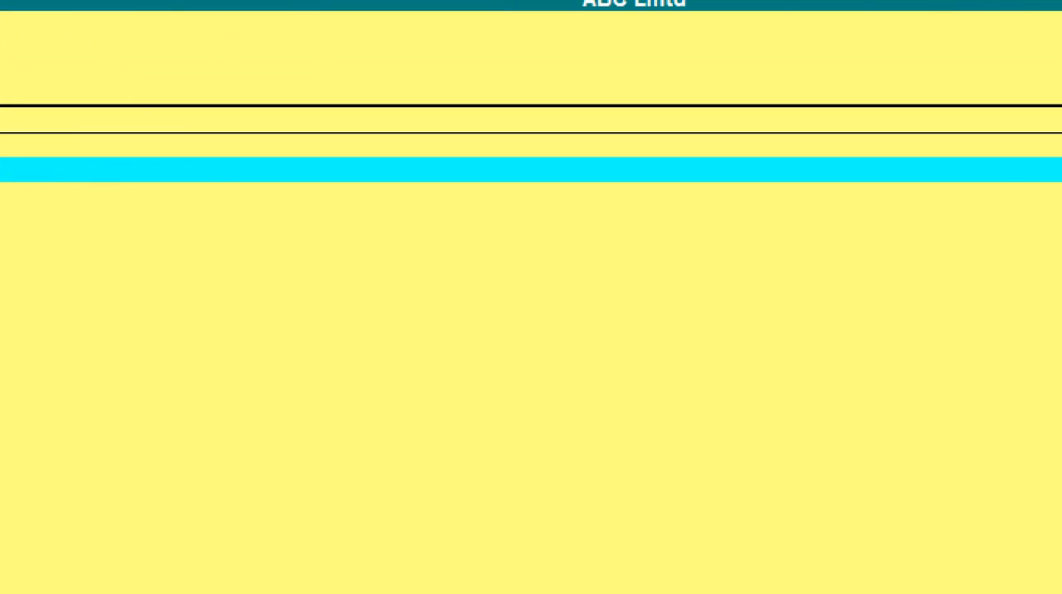
type("12000")
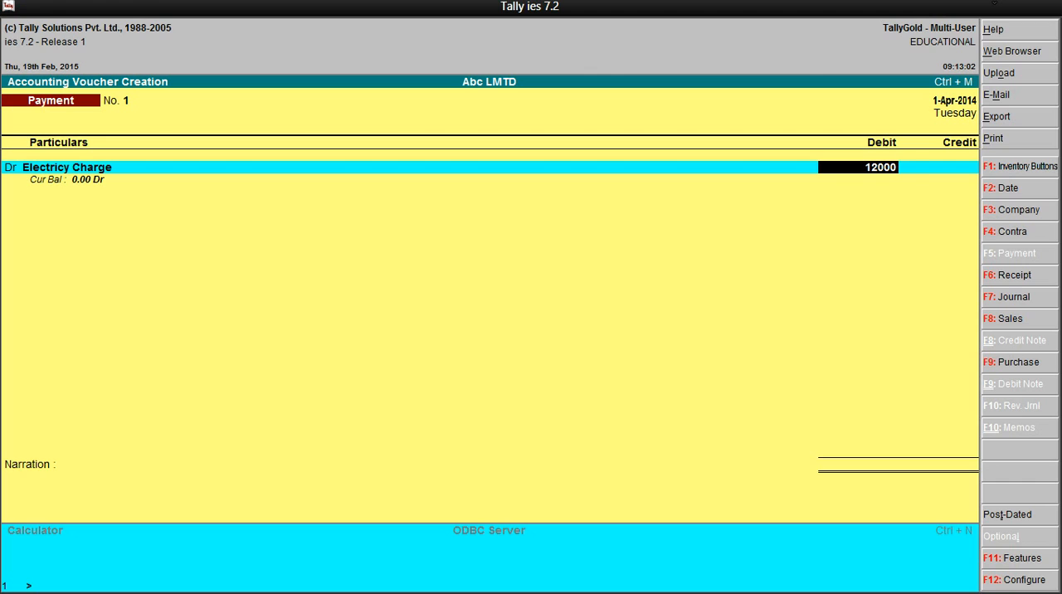
- Allocate 6000 of the electricity charge to the Finance cost centre under Primary Cost Category
key("Return")
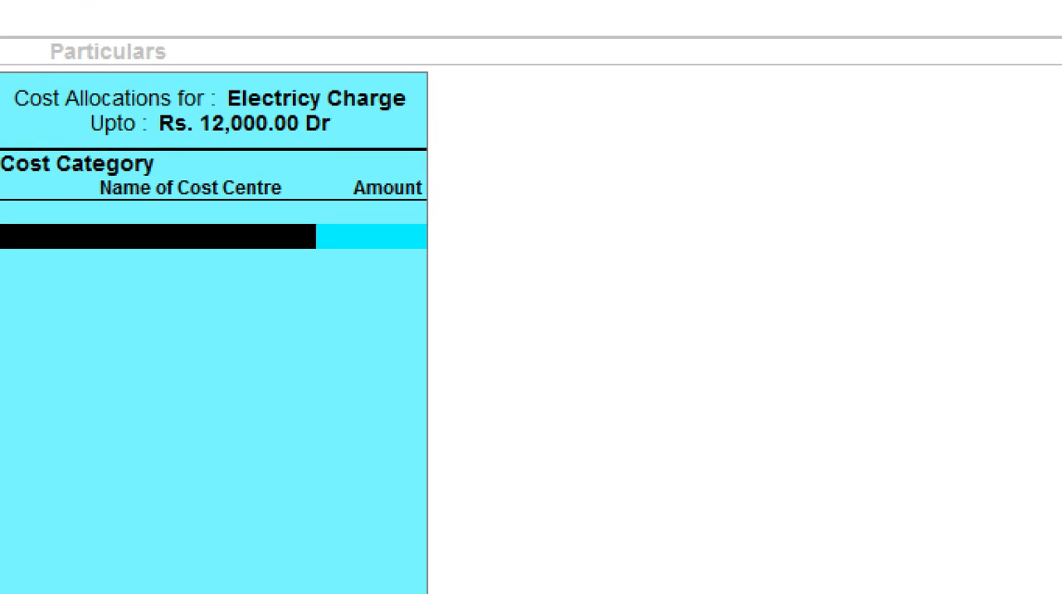
key("Return")
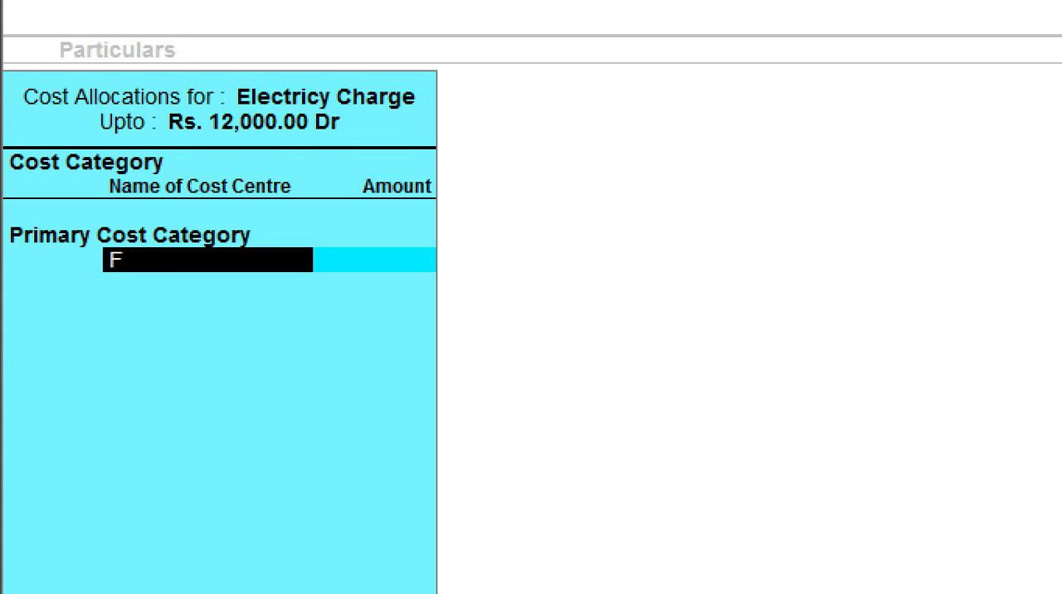
type("F")
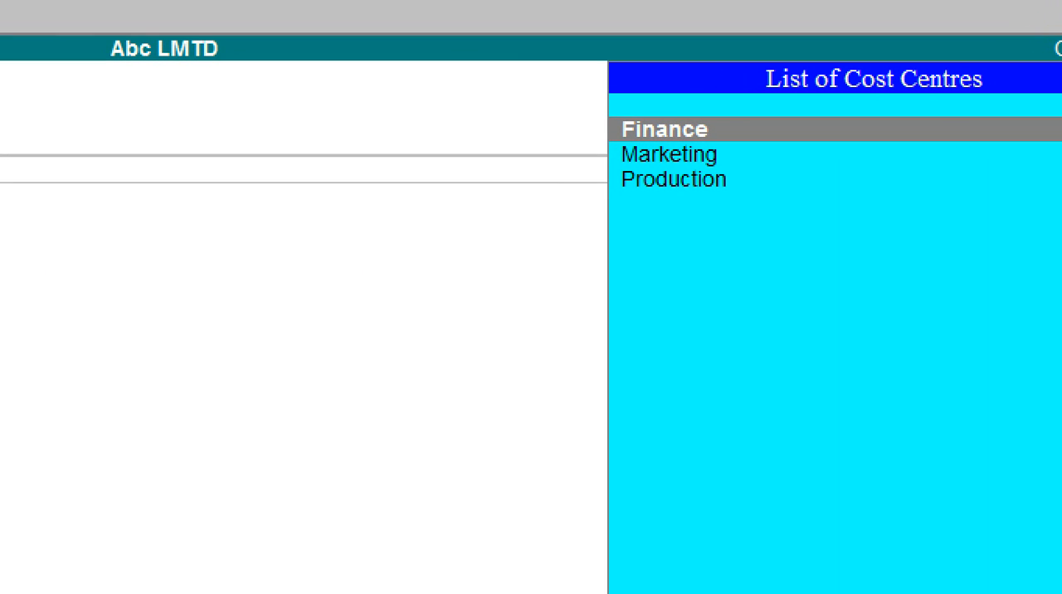
key("Return")
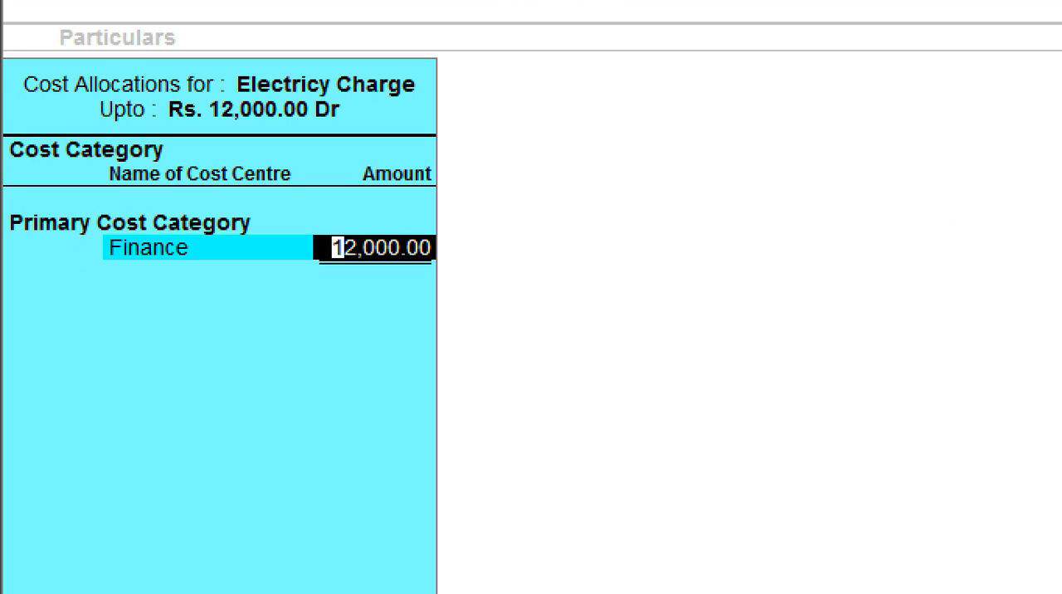
type("6000")
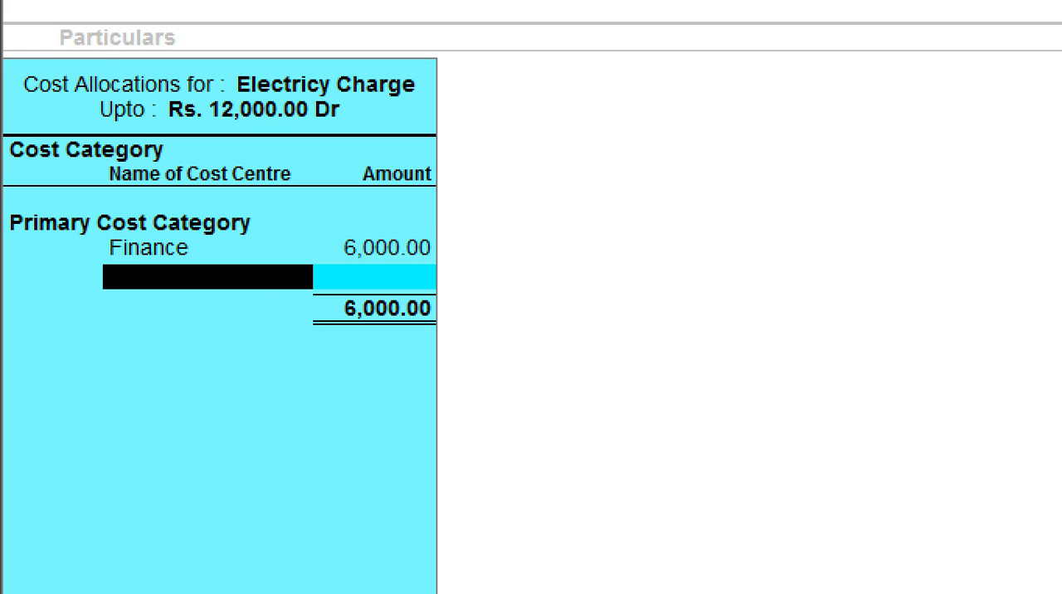
- Allocate 3000 of the electricity charge to Production and 3000 to Marketing, and complete the cost allocation
type("P")
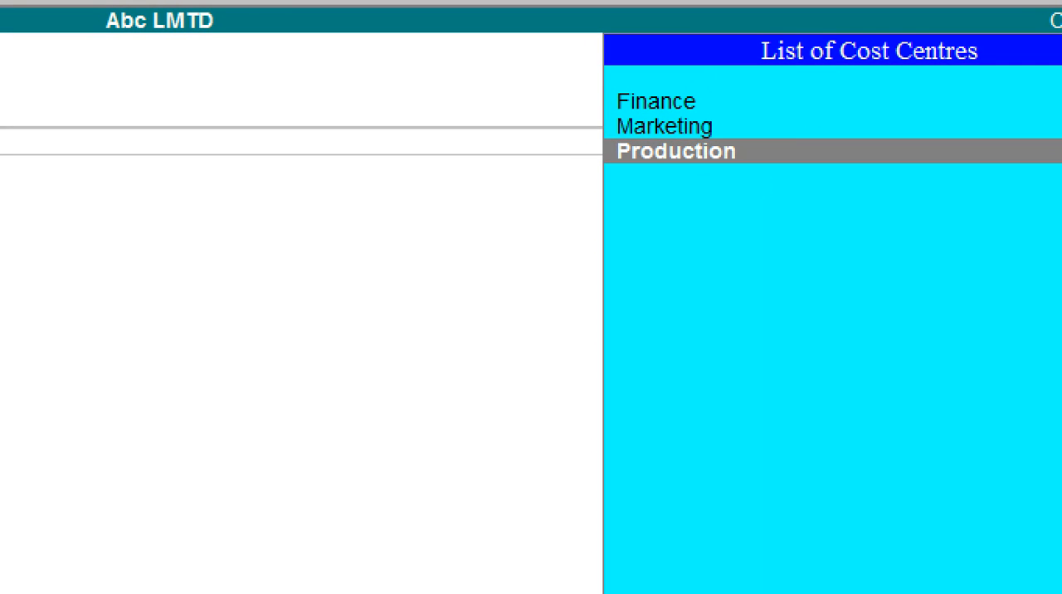
key("Return")
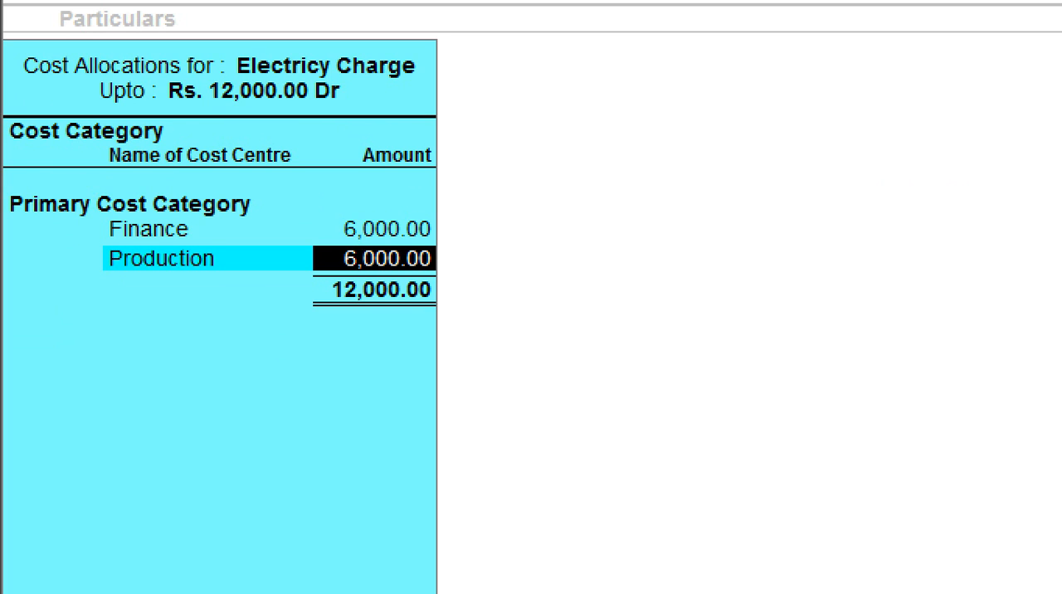
type("3000")
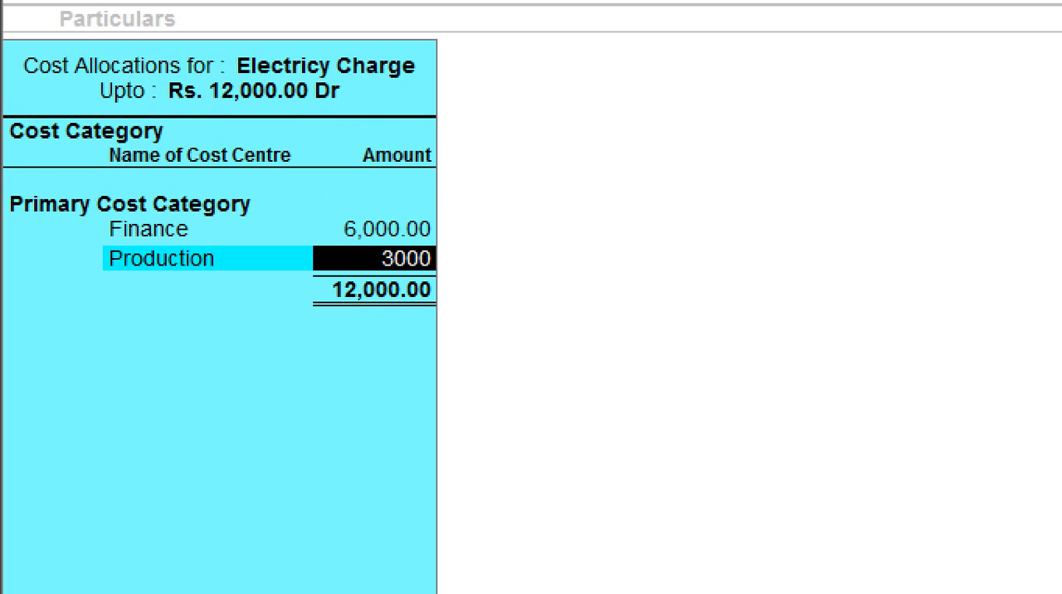
key("Return")
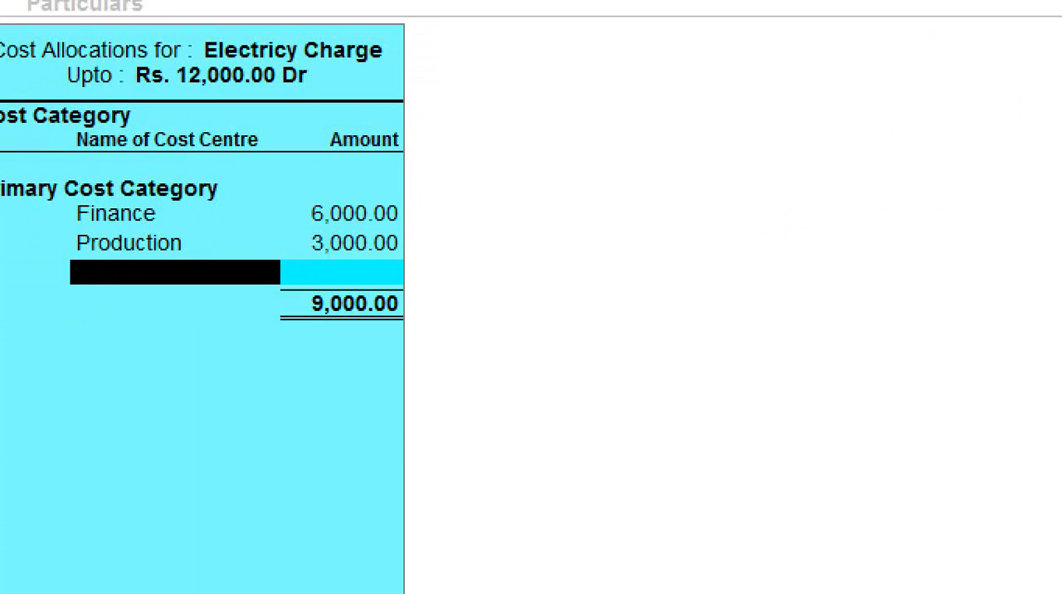
type("M")
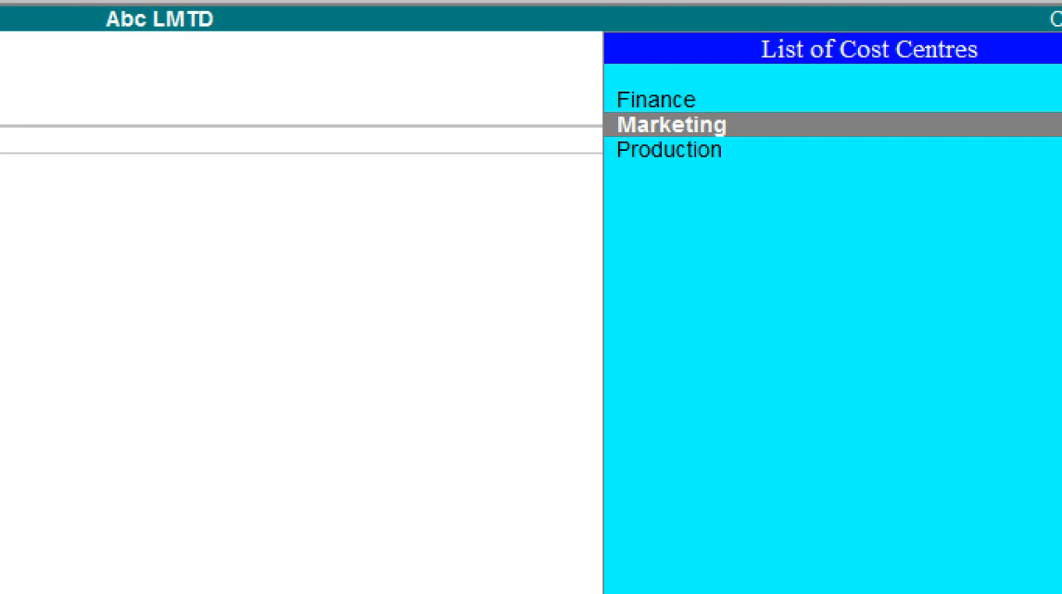
key("Return")
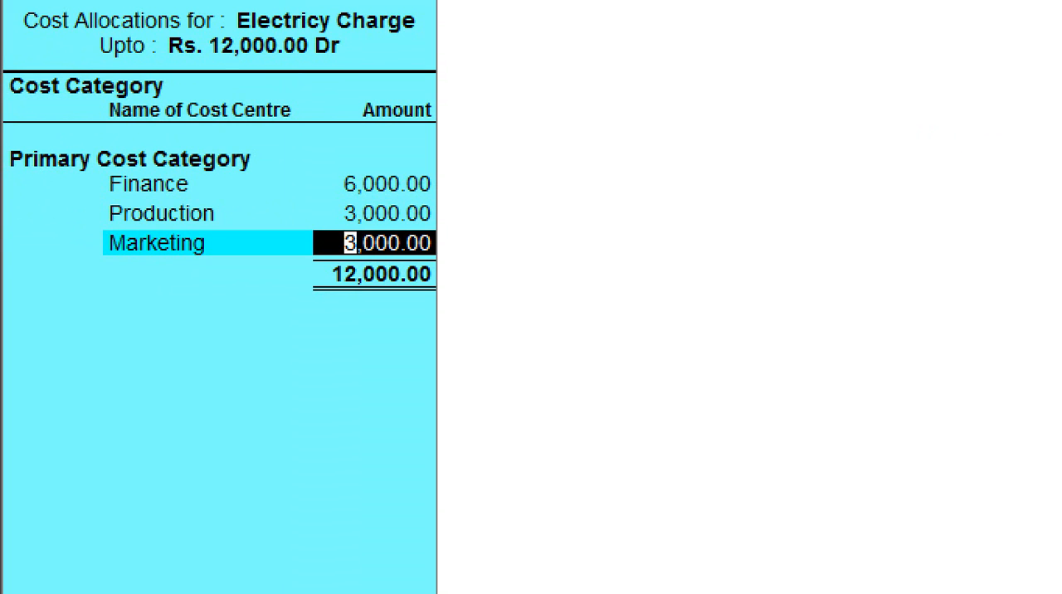
key("Return")
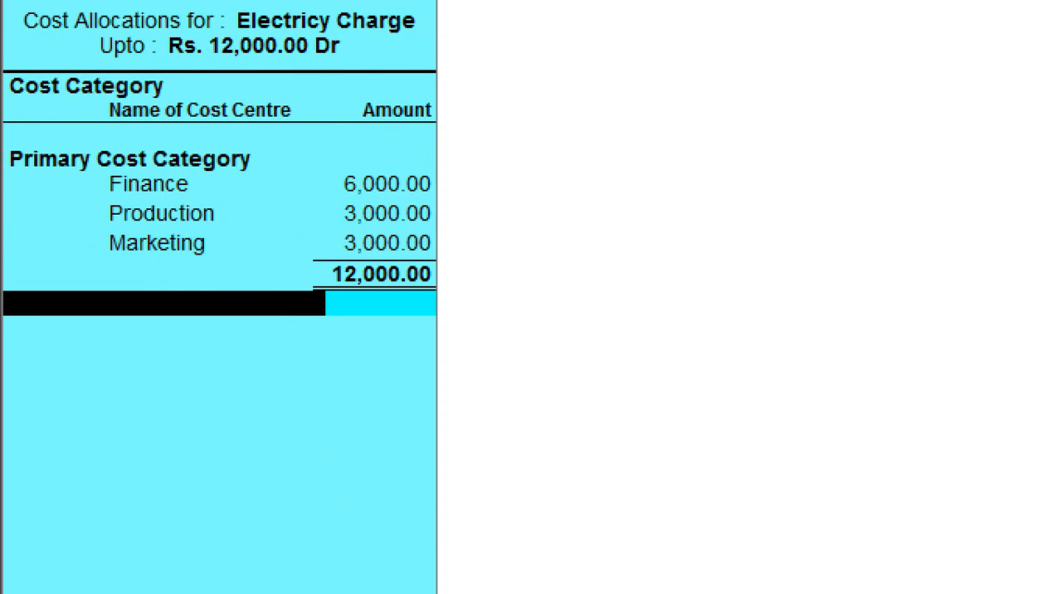
key("Return")
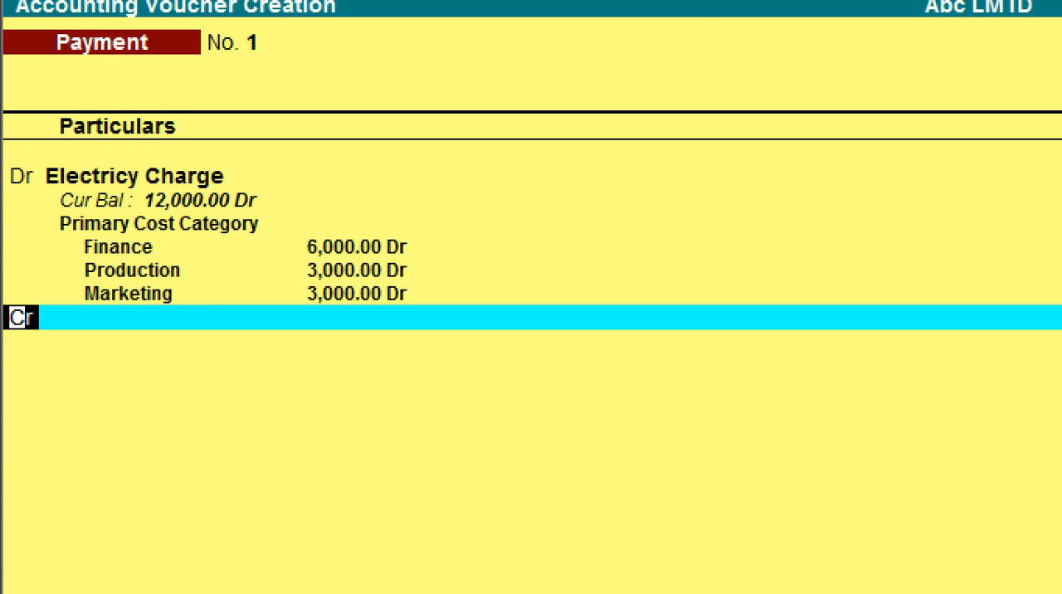
- Credit Cash with 12,000 and save the electricity payment voucher without a narration
key("Return")
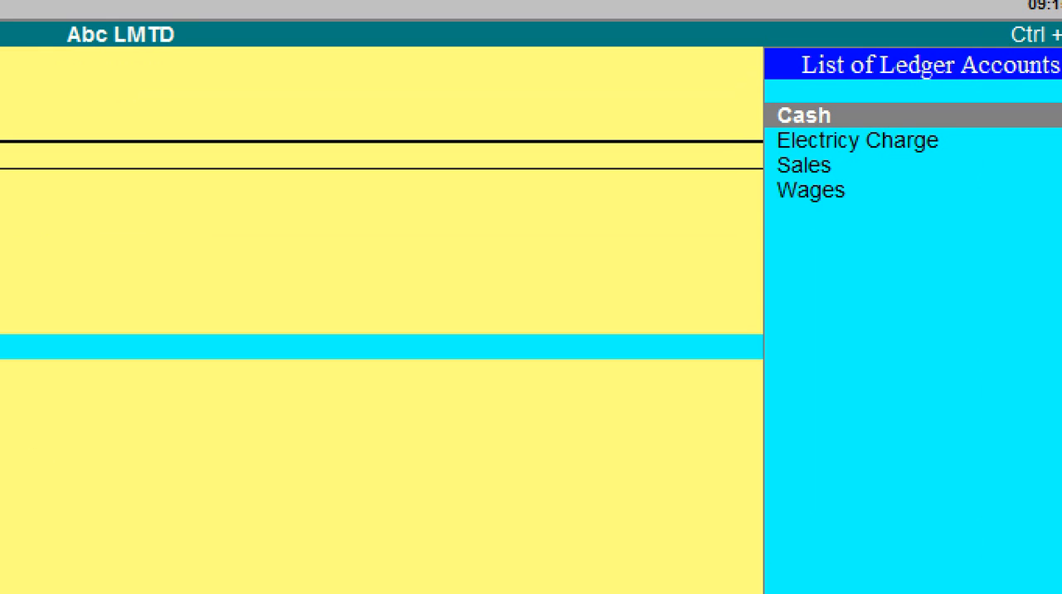
key("Return")
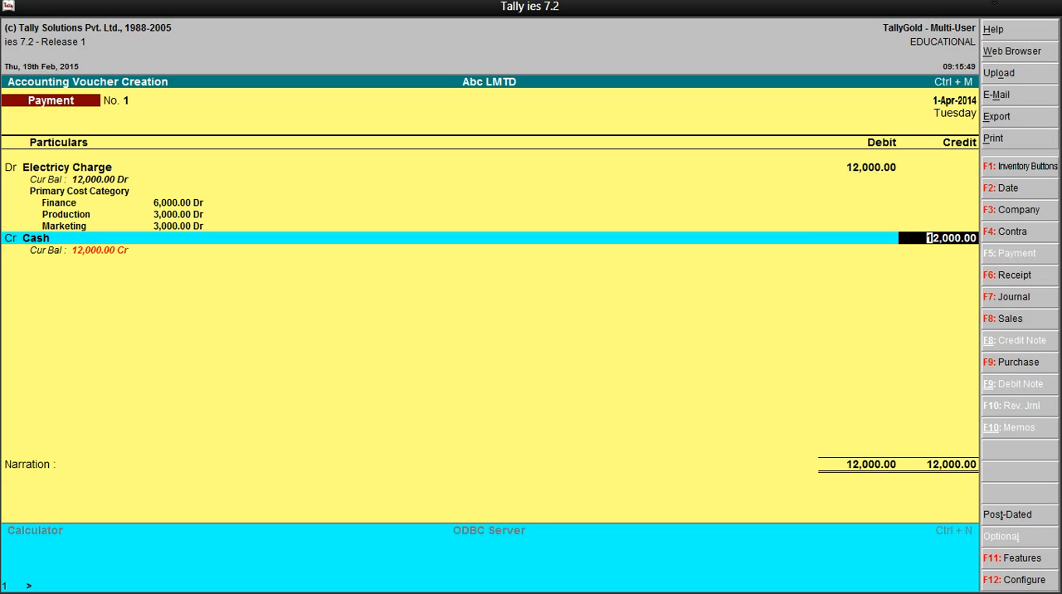
key("Return")
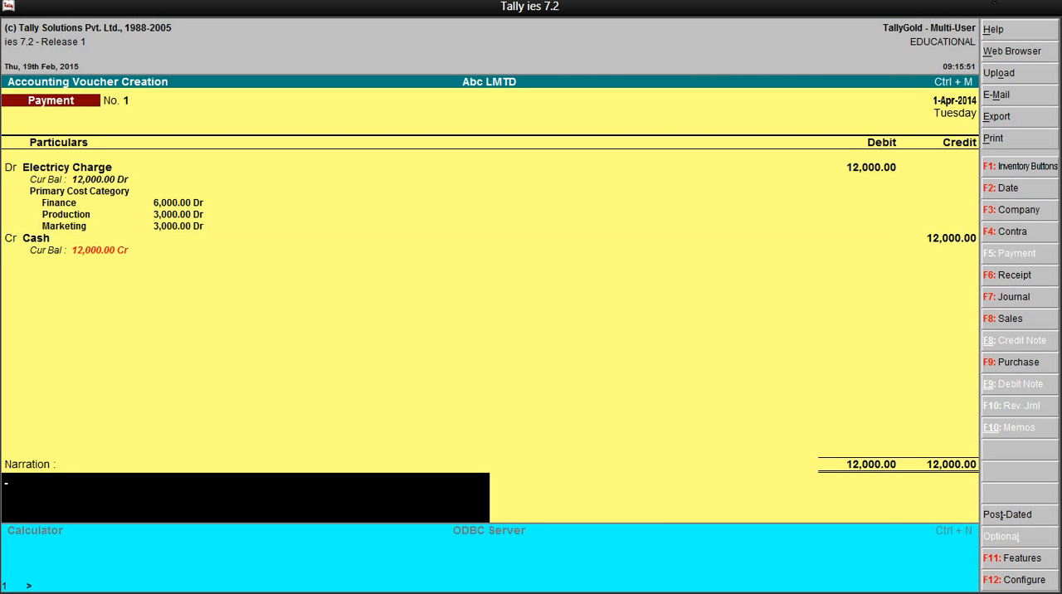
key("Return")
key("Return")
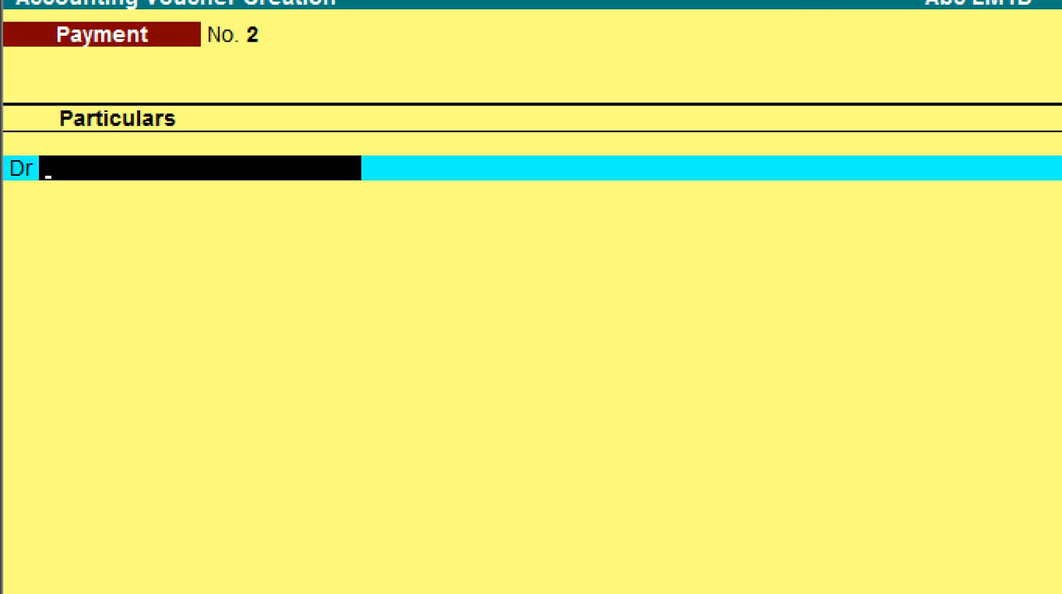
- Debit the Wages ledger with 4000 in the new payment voucher
type("Wag")
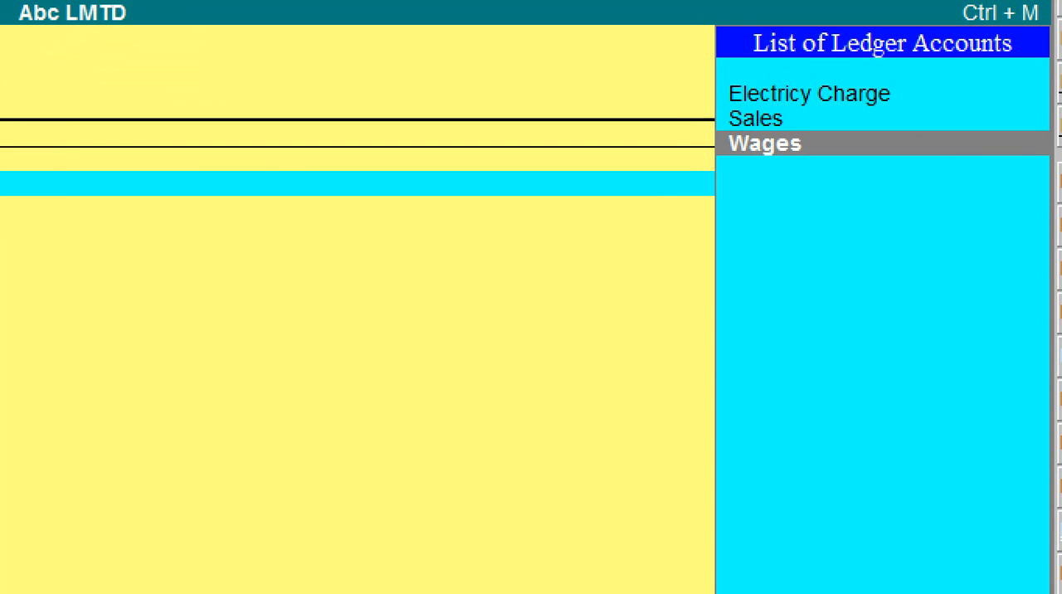
key("Return")
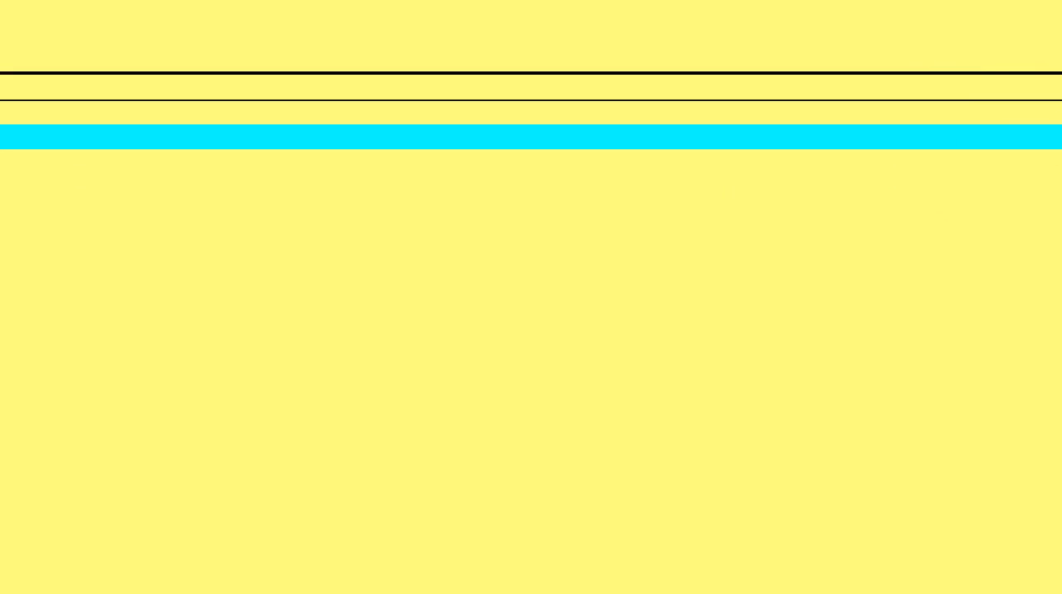
type("4000")
key("Return")
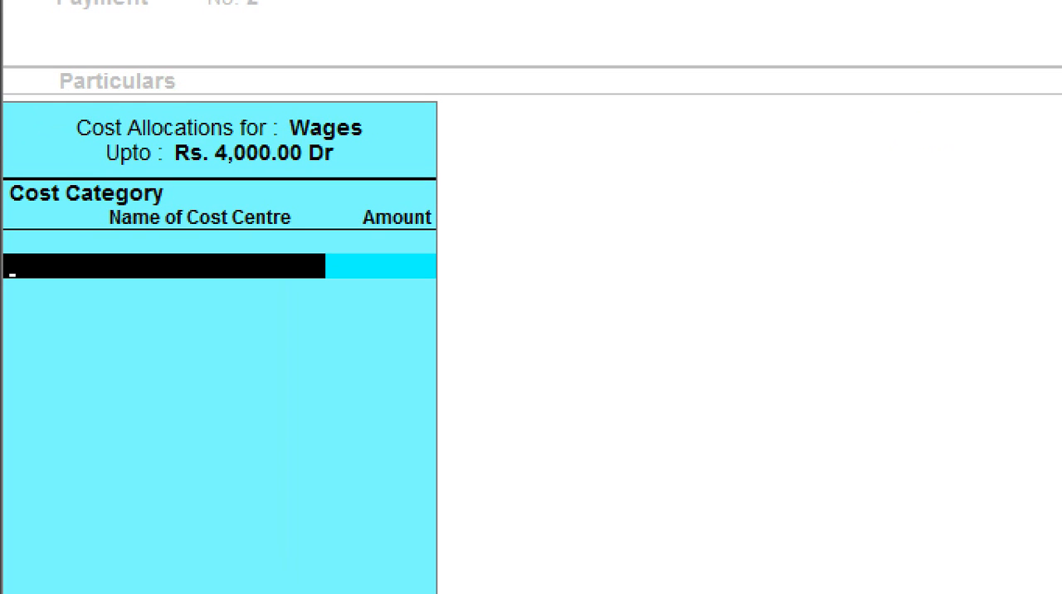
- Allocate 1000 of the wages to the Finance cost centre under Primary Cost Category
key("Return")
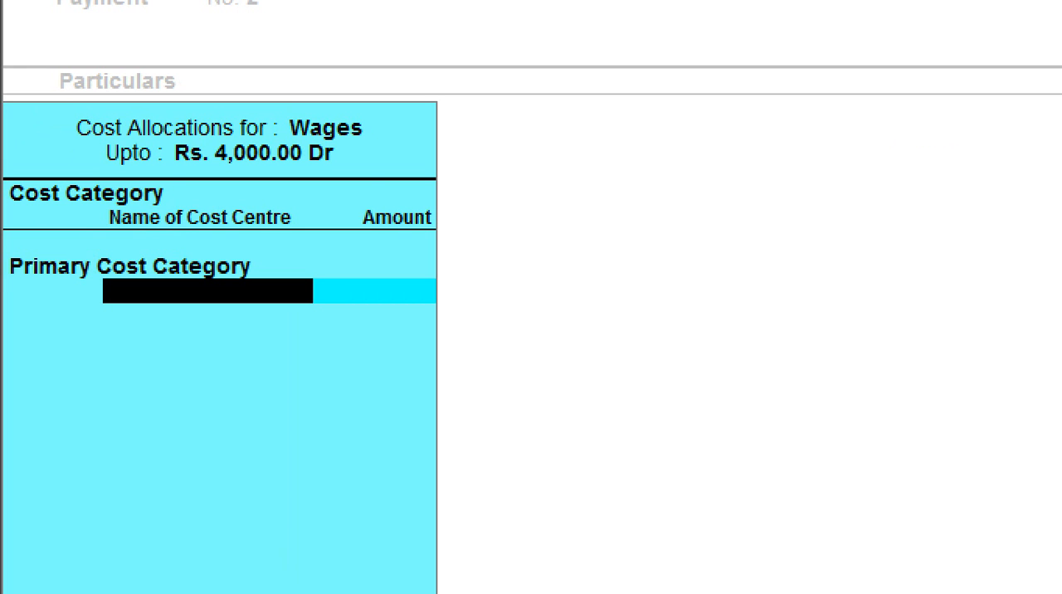
type("F")
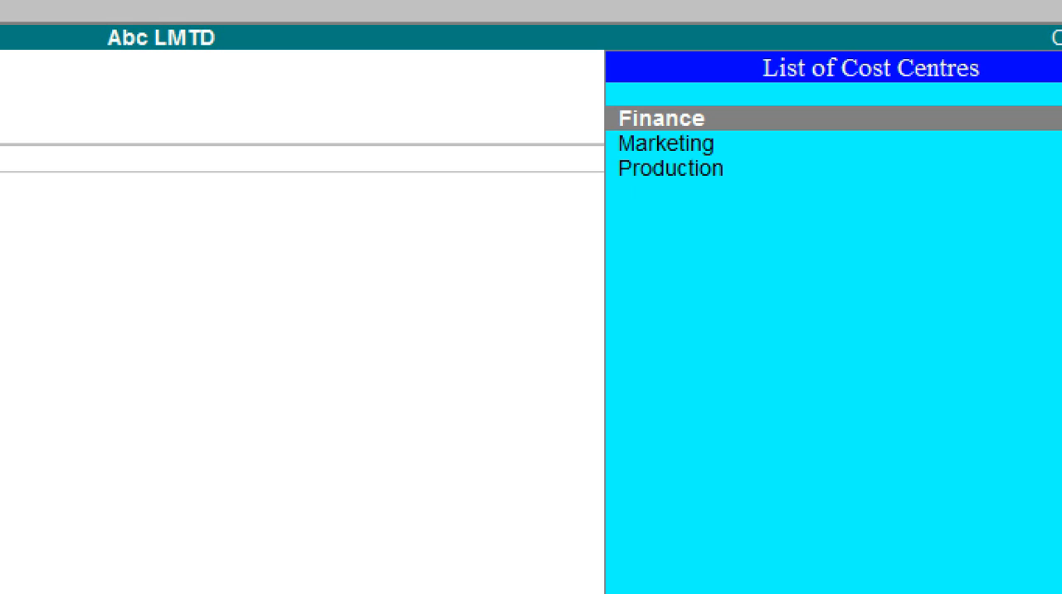
key("Return")
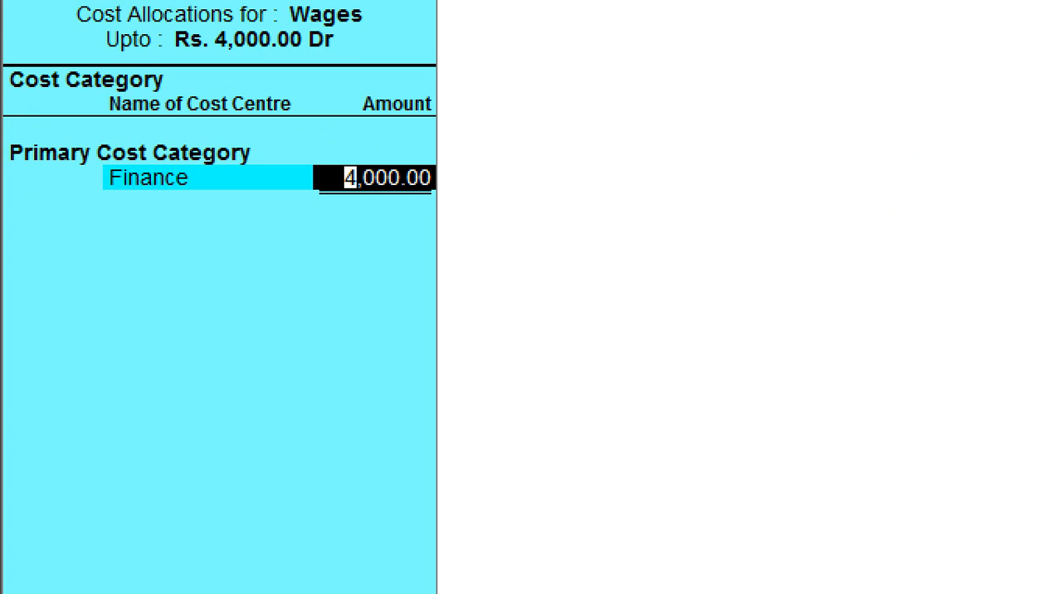
type("1000")
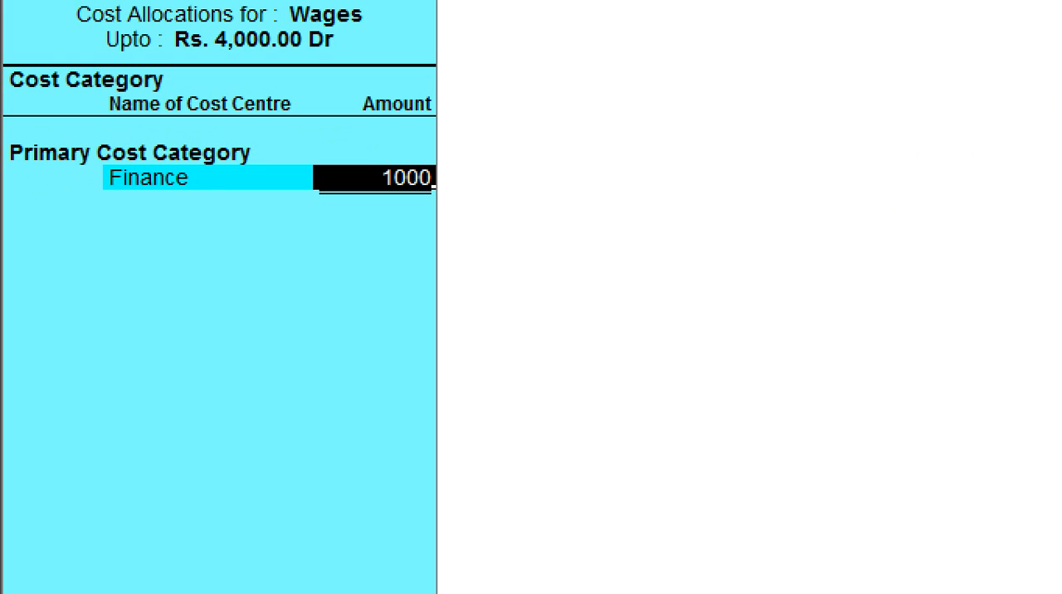
key("Return")
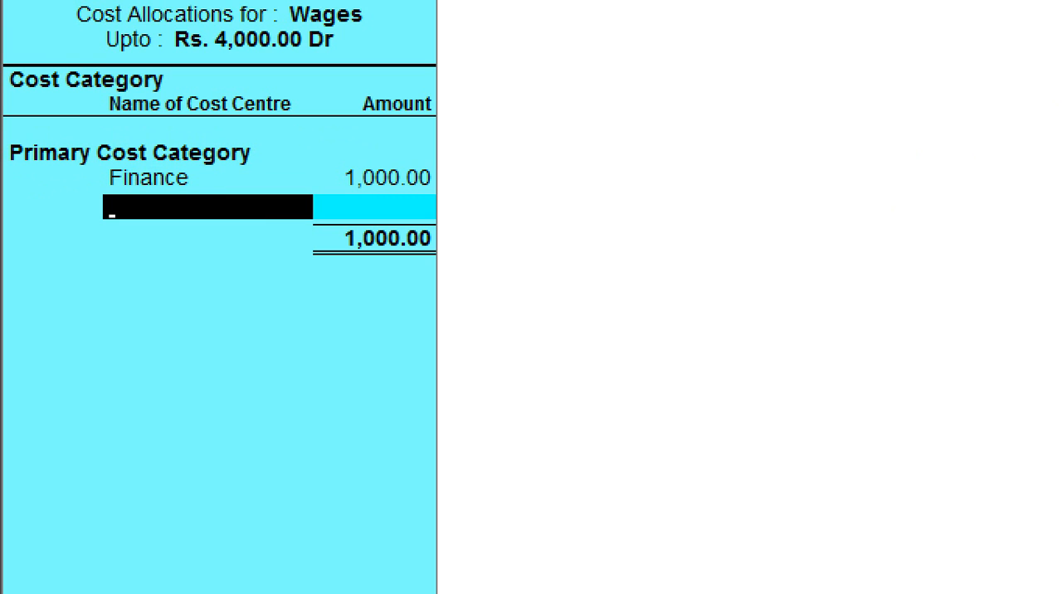
- Allocate 2000 of the wages to Marketing and 1000 to Production, and complete the cost allocation
type("Ma")
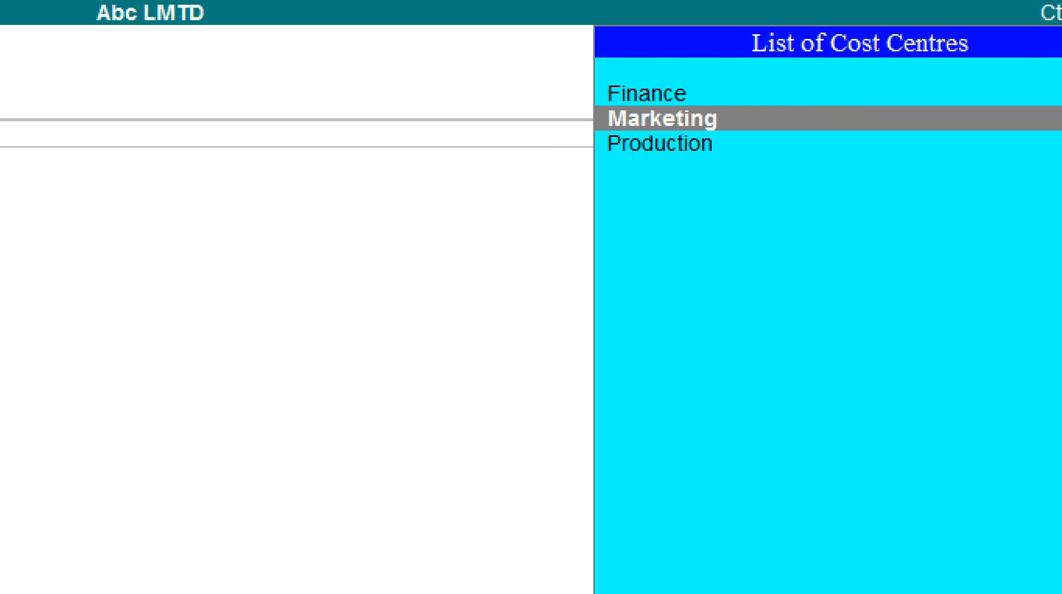
key("Return")
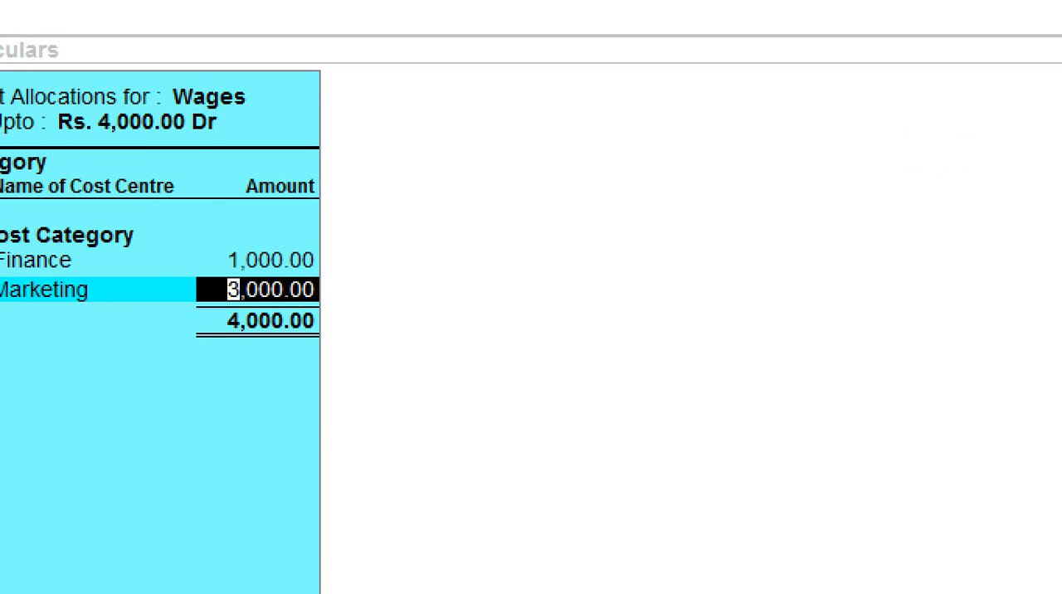
type("2,000")
key("Return")
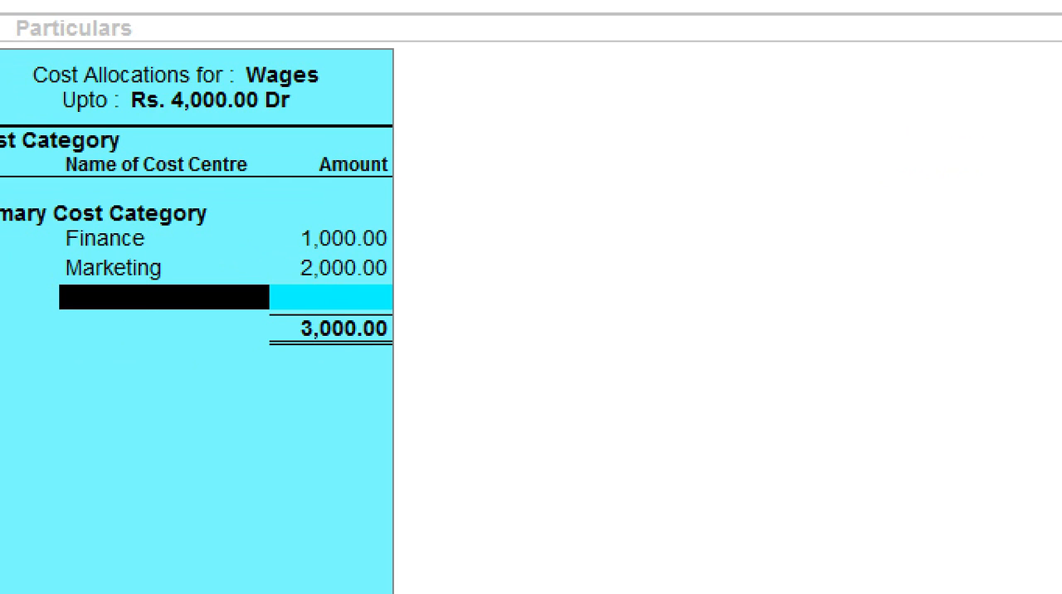
type("Production")
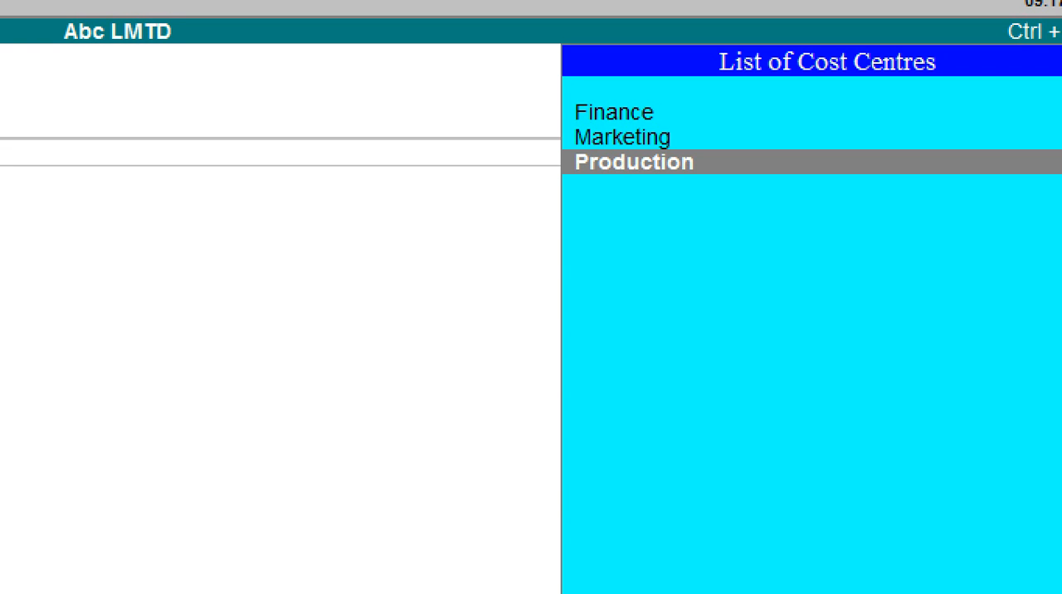
key("Return")
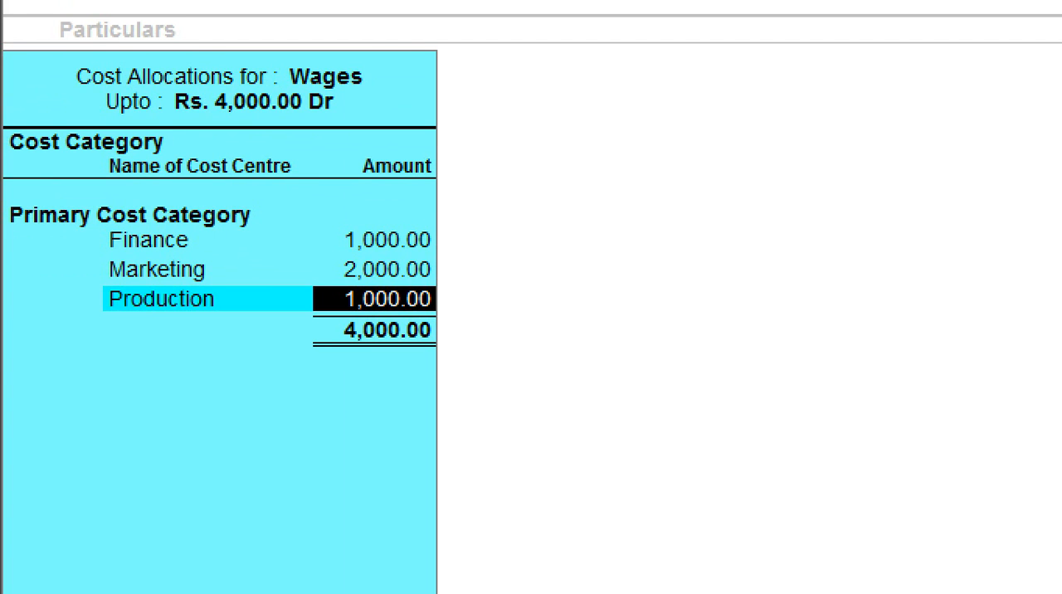
key("Return")
key("Return")
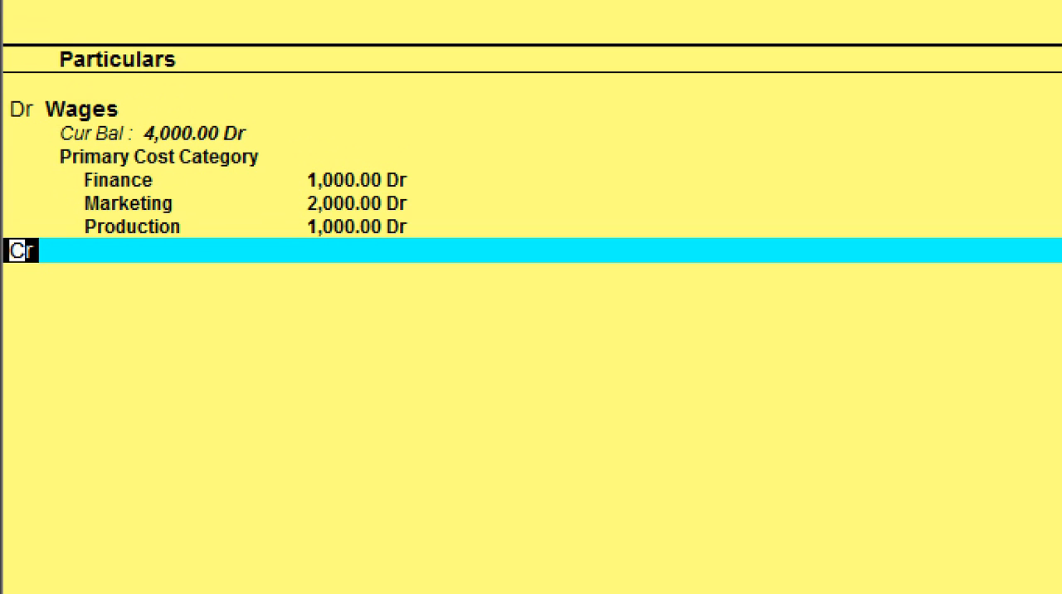
- Credit Cash with 4,000 and save the wages payment voucher without a narration
key("Return")
type("C")
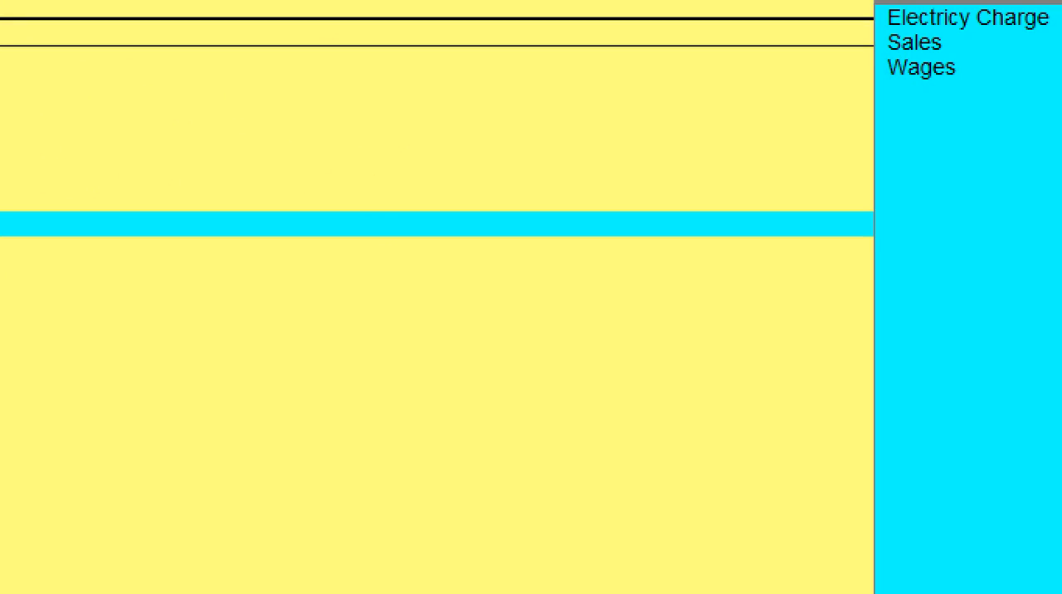
key("Return")
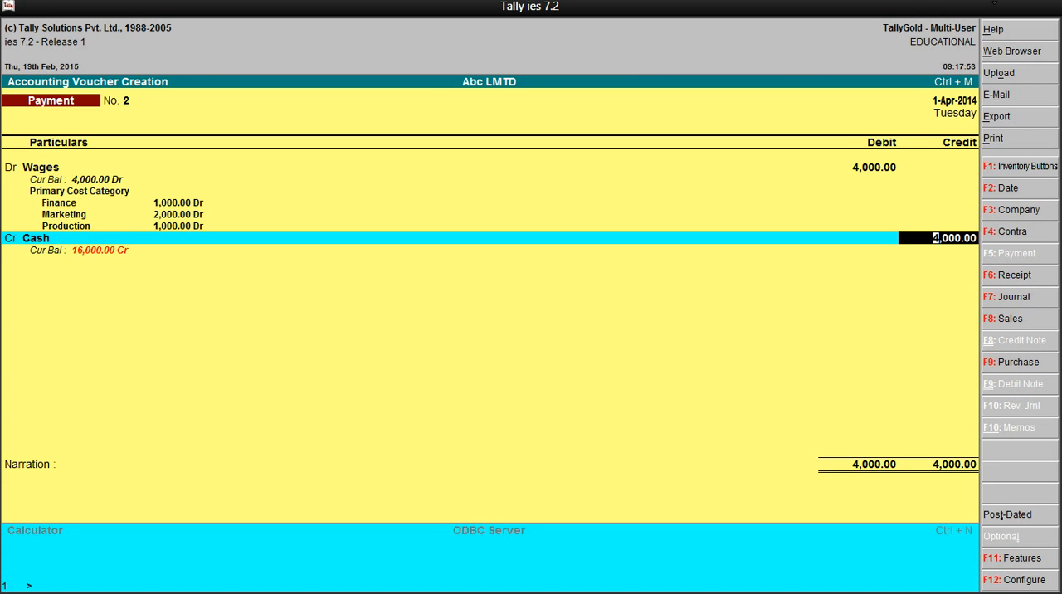
key("Return")
key("Return")
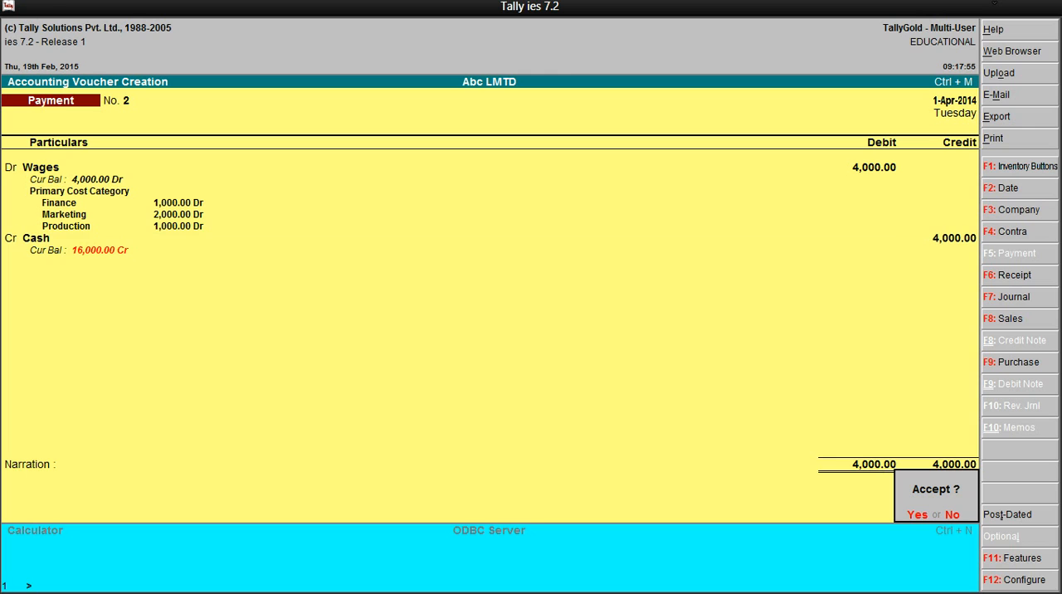
key("Return")
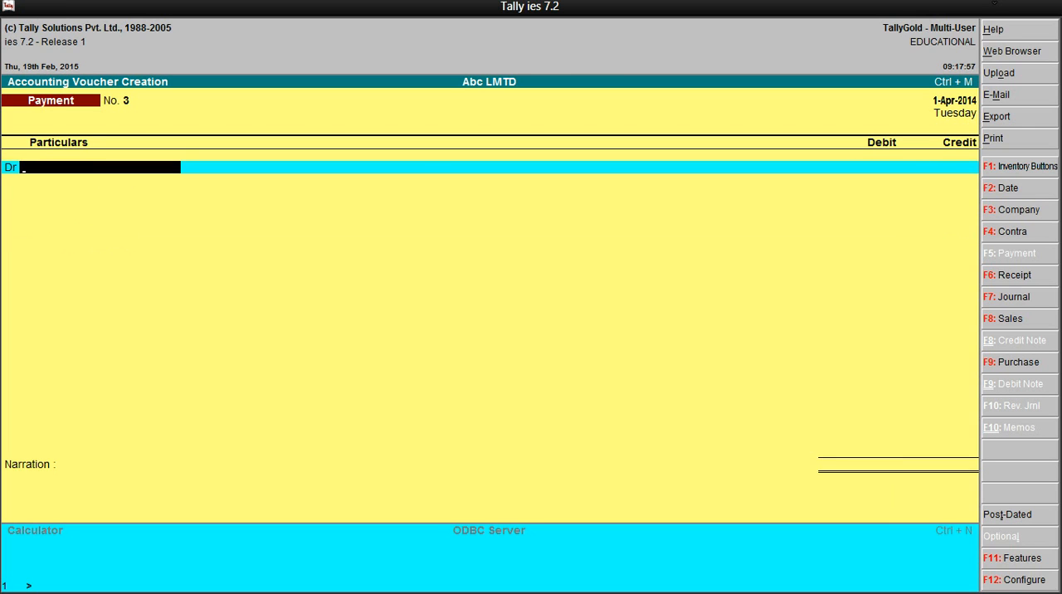
- Leave the blank payment voucher and open the Statements of Accounts reports under Display
key("Escape")
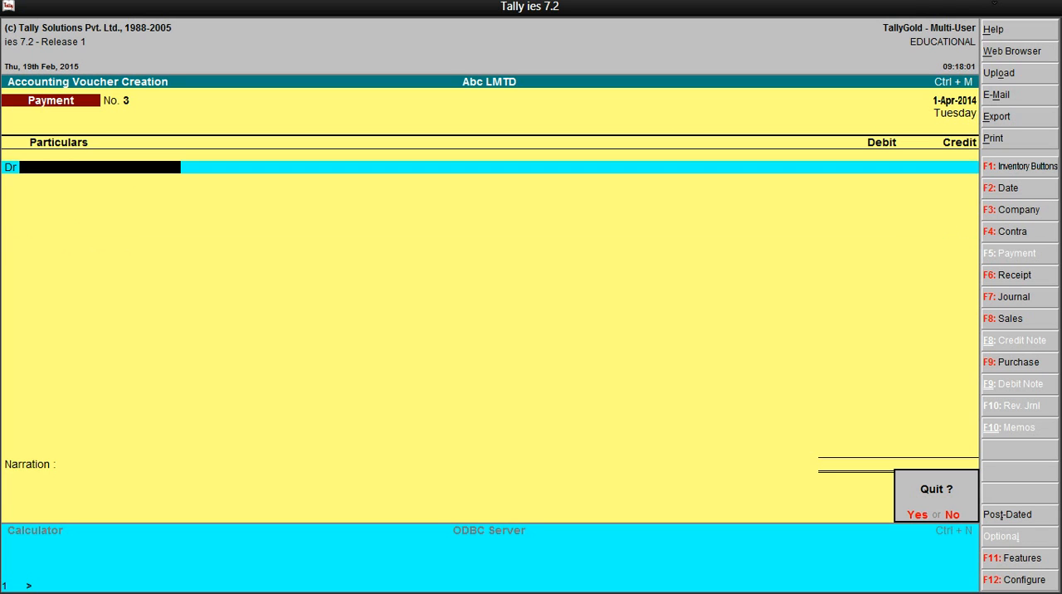
key("Return")
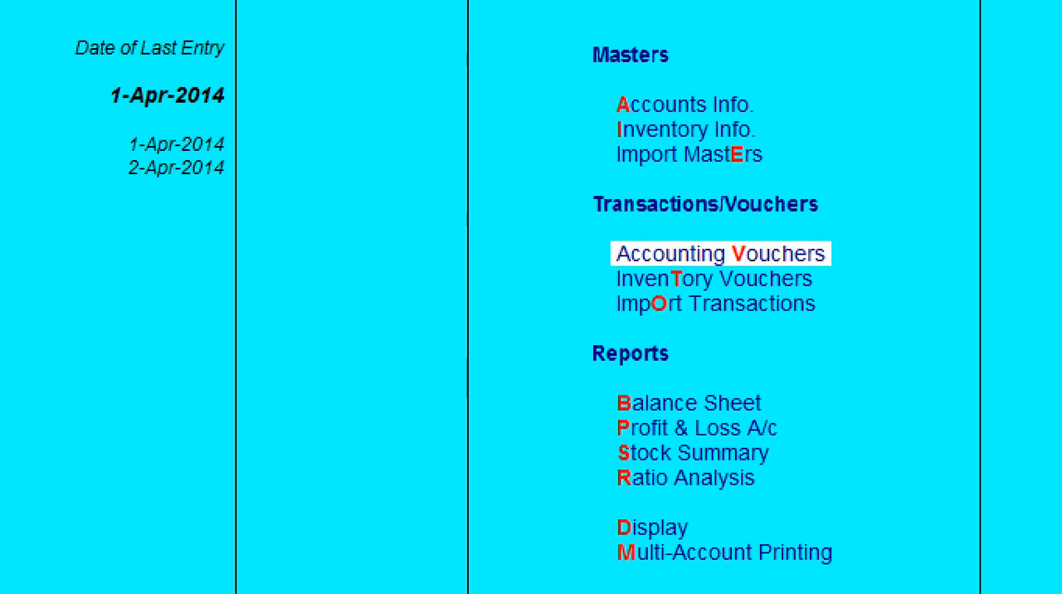
key("Down")
key("Down")
key("Down")
key("Down")
key("Down")
key("Down")
key("Down")
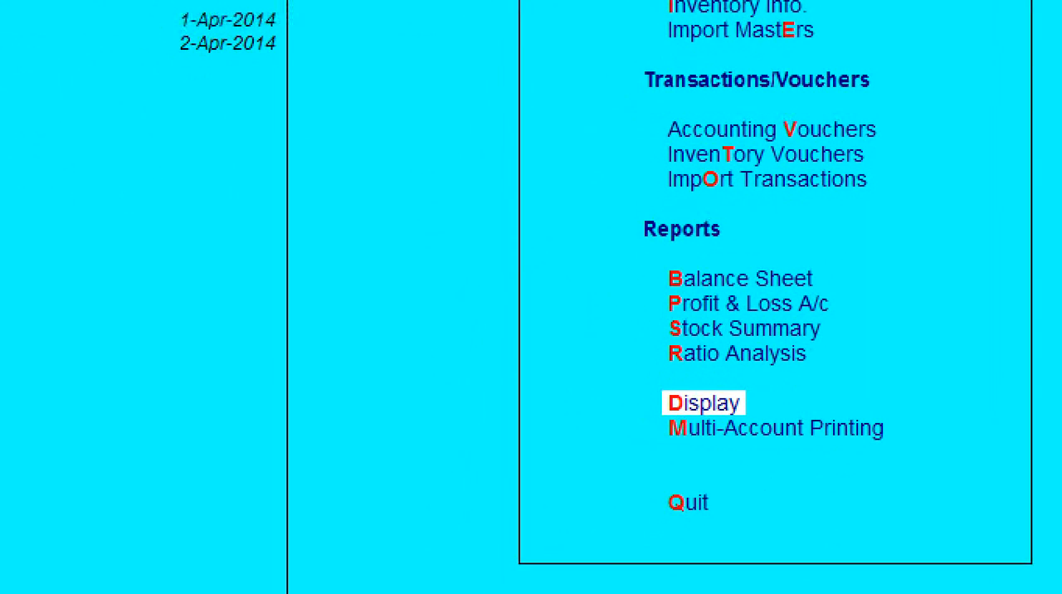
key("Return")
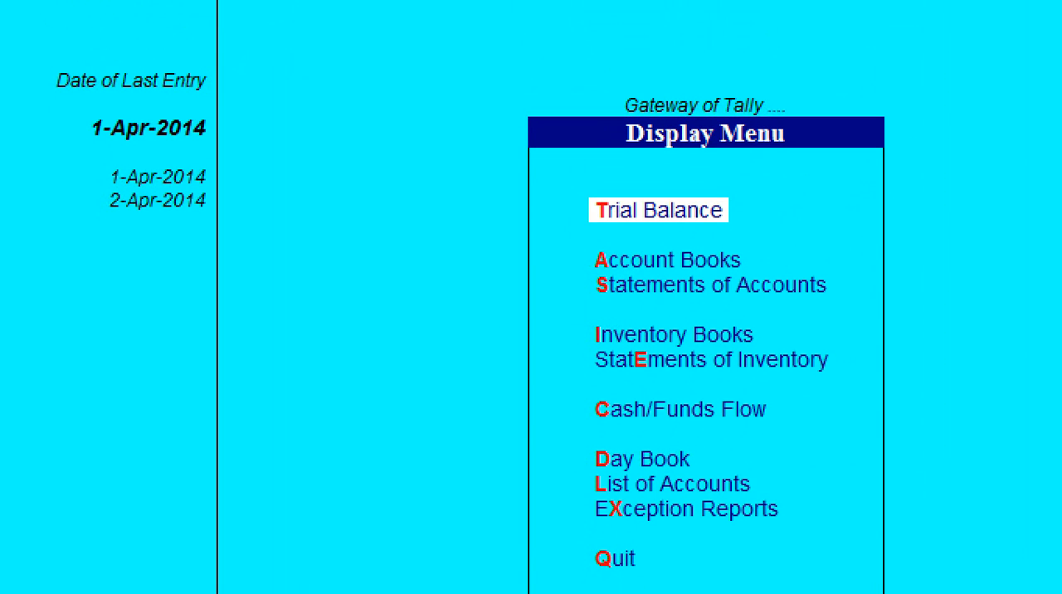
key("Down")
key("Down")
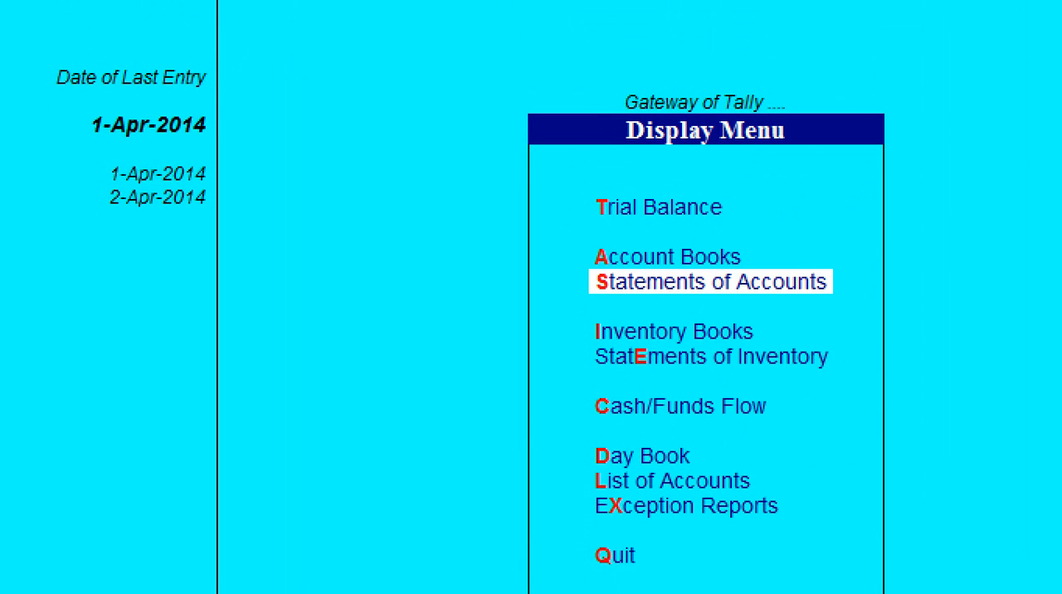
key("Return")
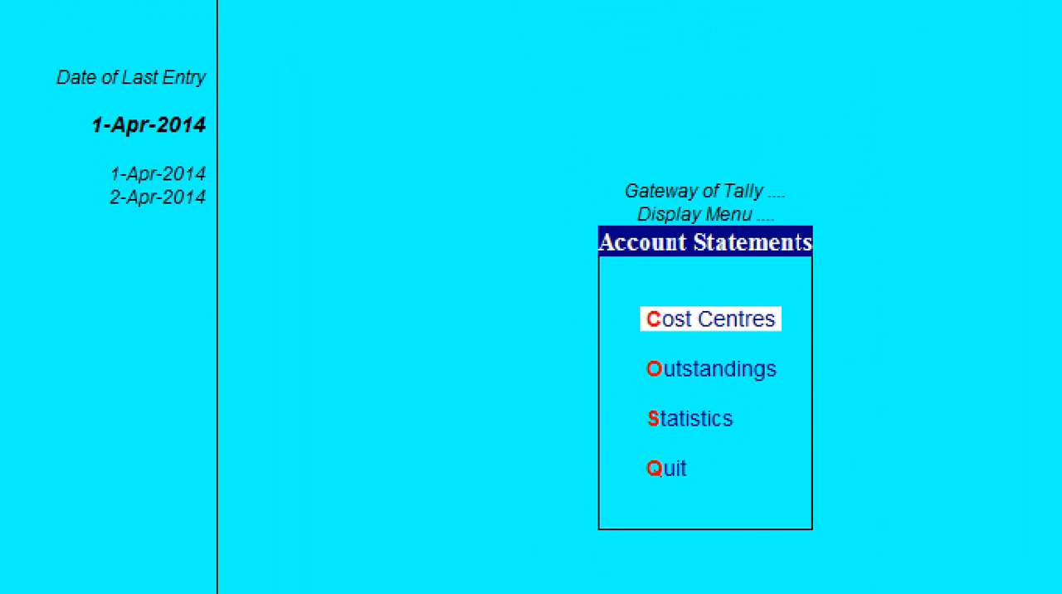